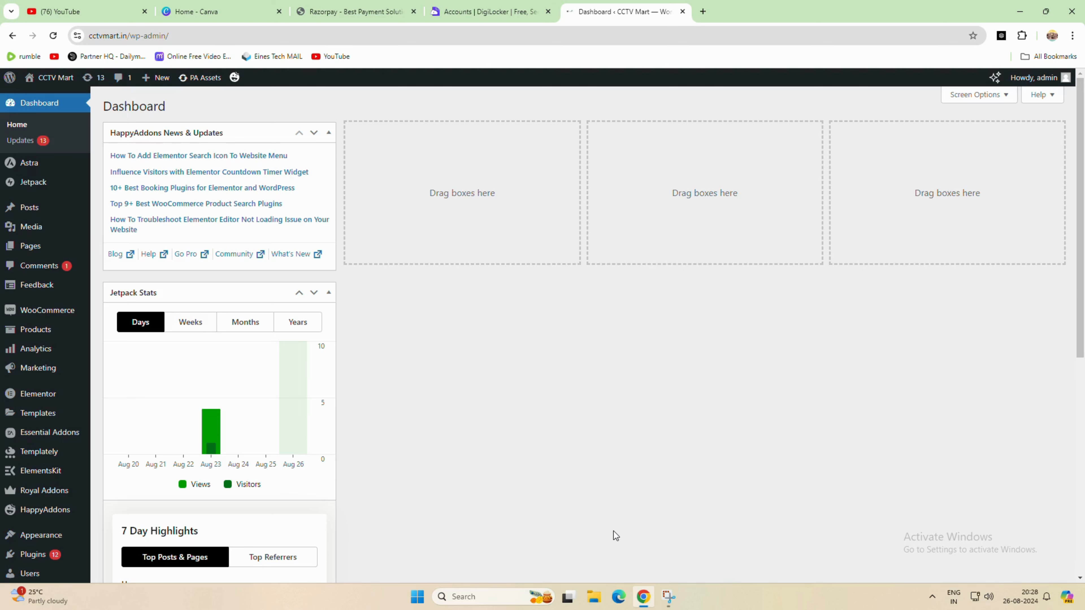
- Delete the Everywhere and India shipping zones from the WooCommerce shipping settings
left_click(48, 310)
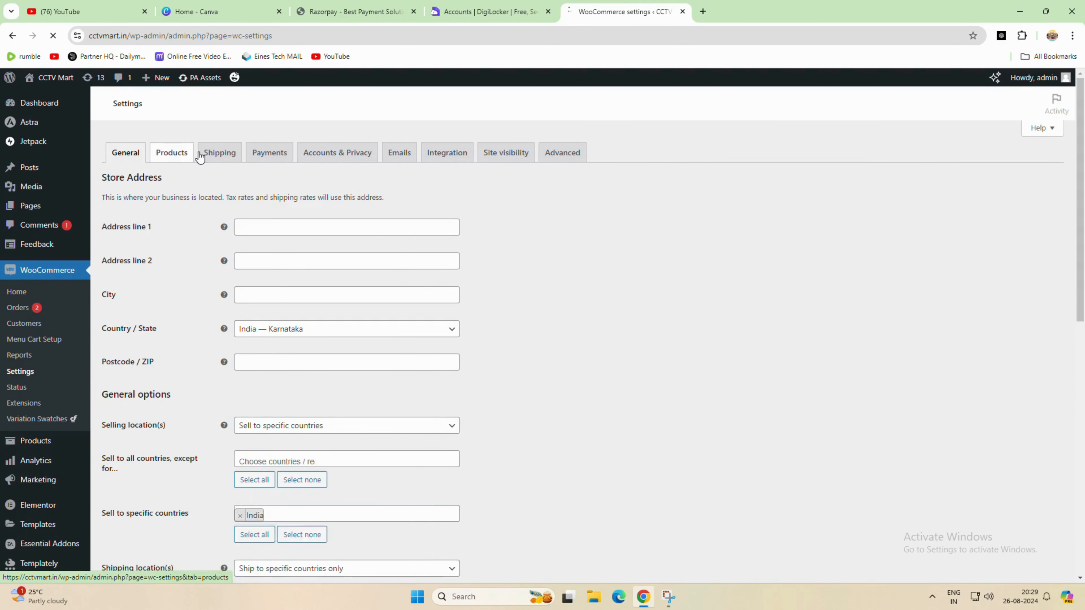
left_click(220, 155)
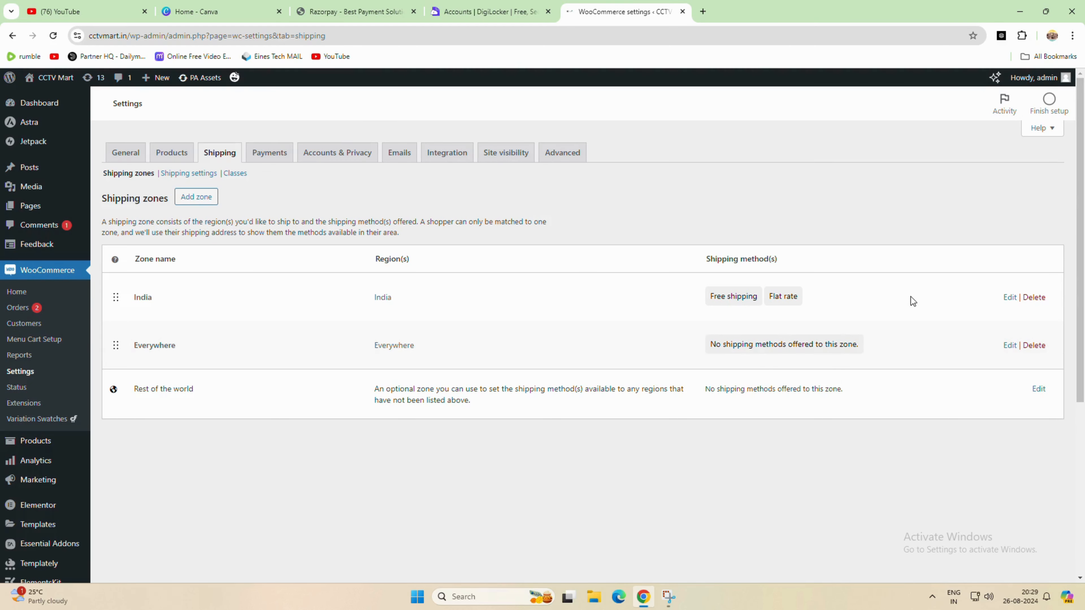
left_click(1034, 345)
left_click(591, 118)
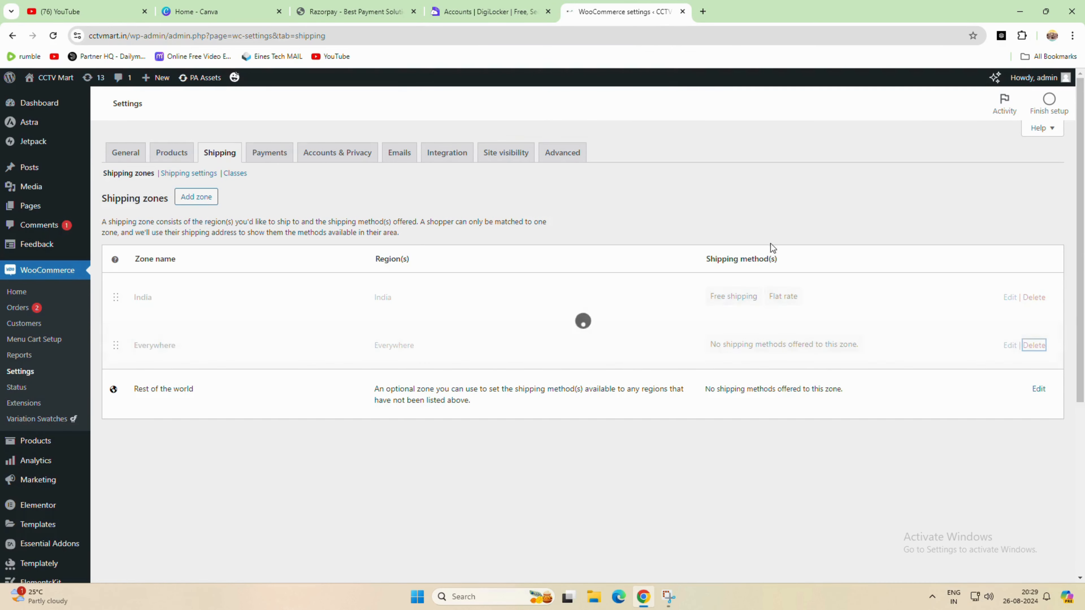
left_click(1031, 299)
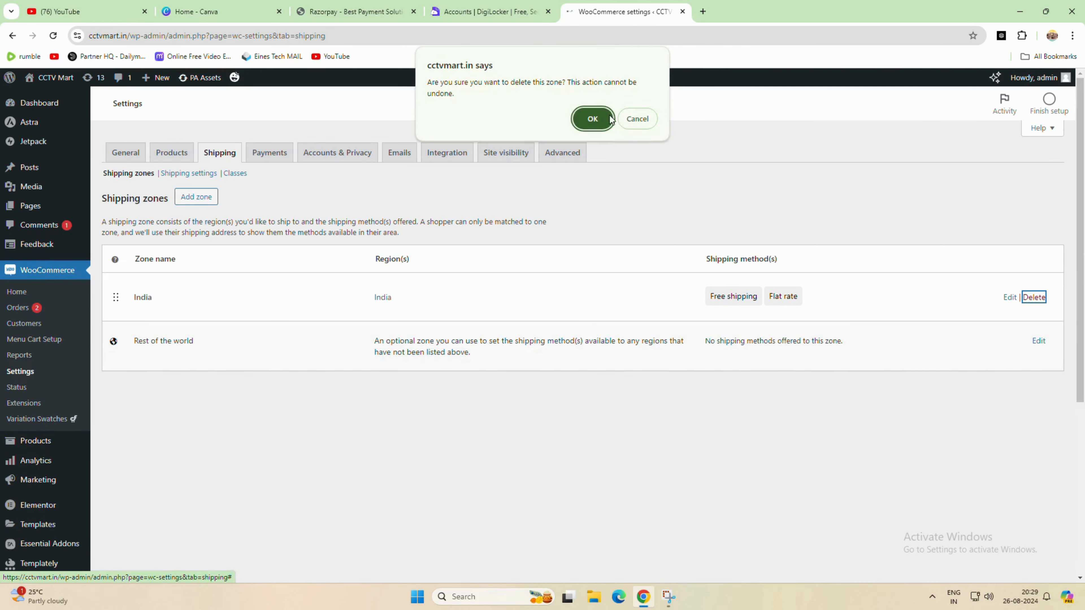
left_click(592, 119)
- Open cctvmart.in in a new incognito window and add the DC power cable product to the cart
left_click(1072, 35)
left_click(963, 122)
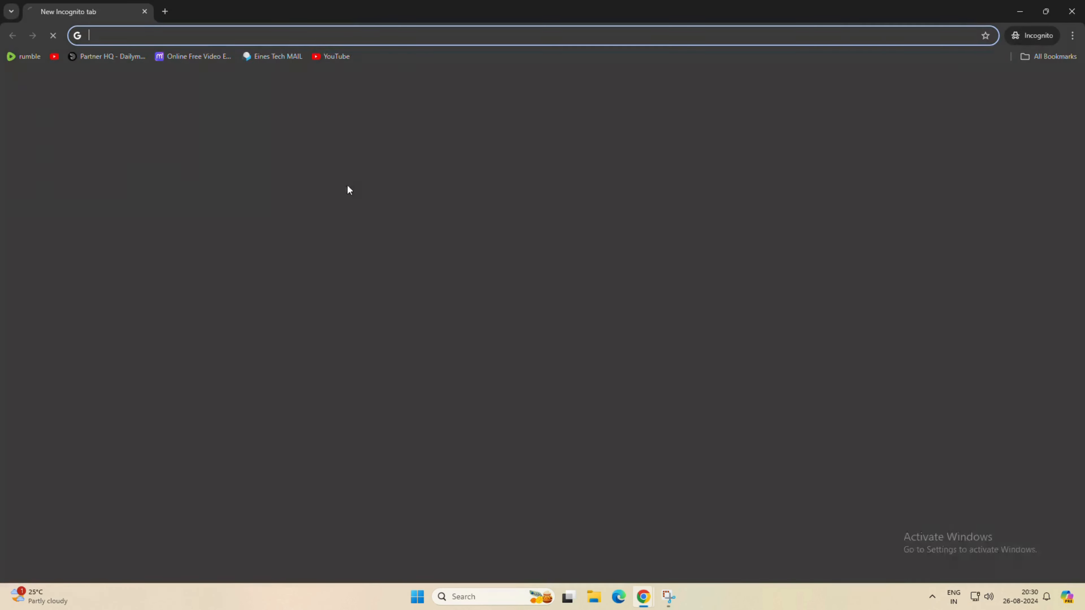
type("cc")
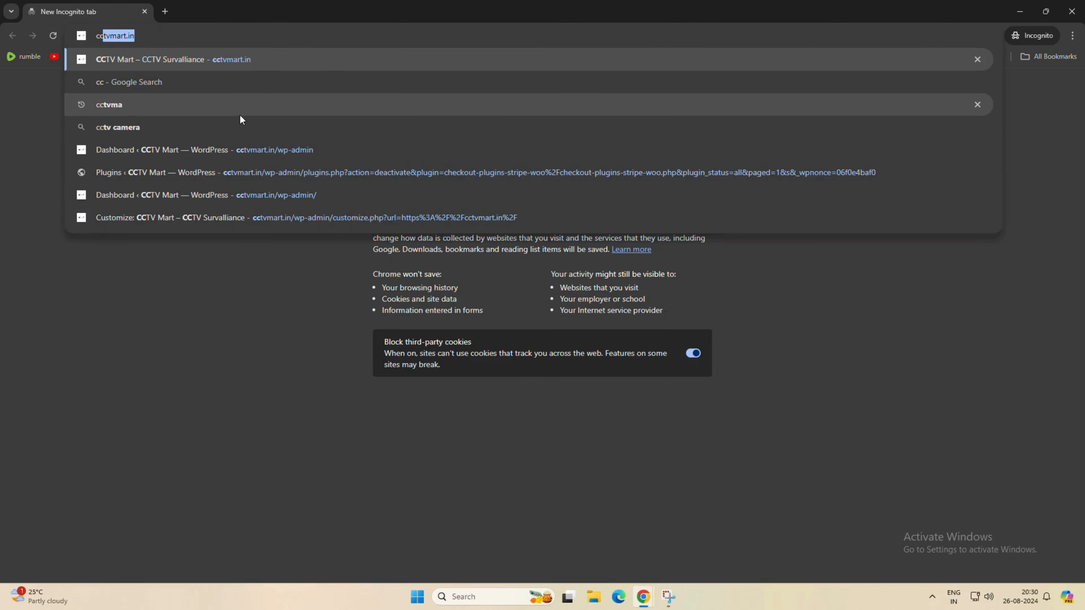
key("Return")
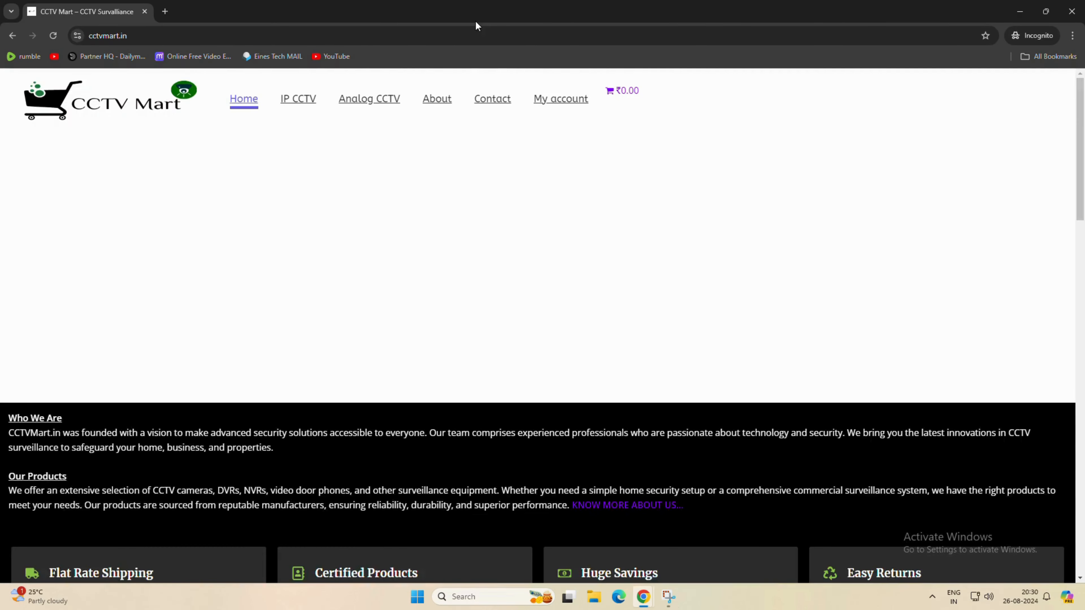
scroll(252, 349, "down", 6)
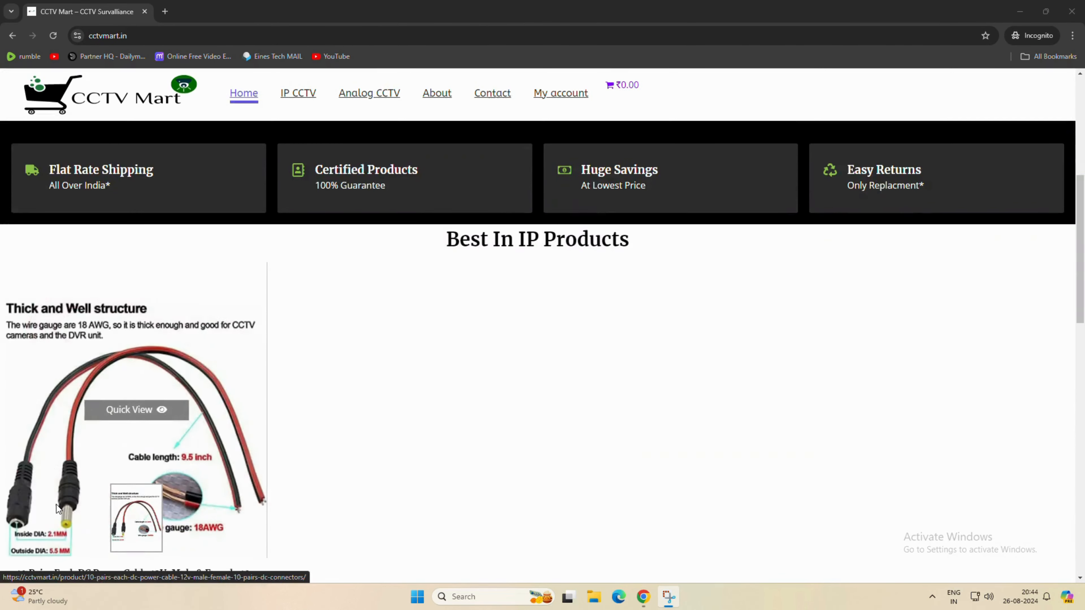
scroll(56, 505, "down", 4)
left_click(72, 415)
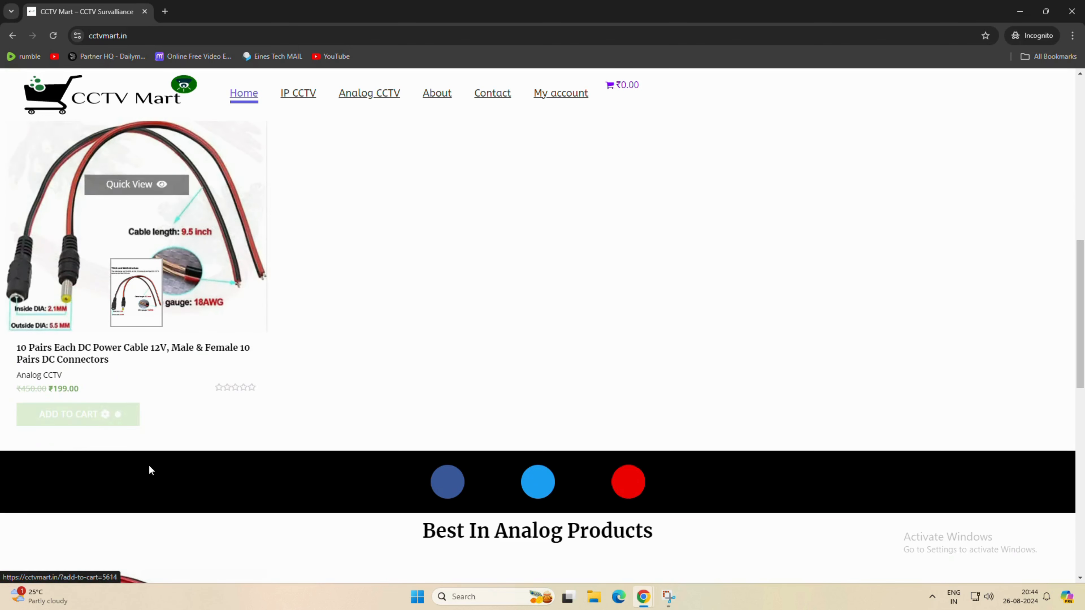
left_click(68, 417)
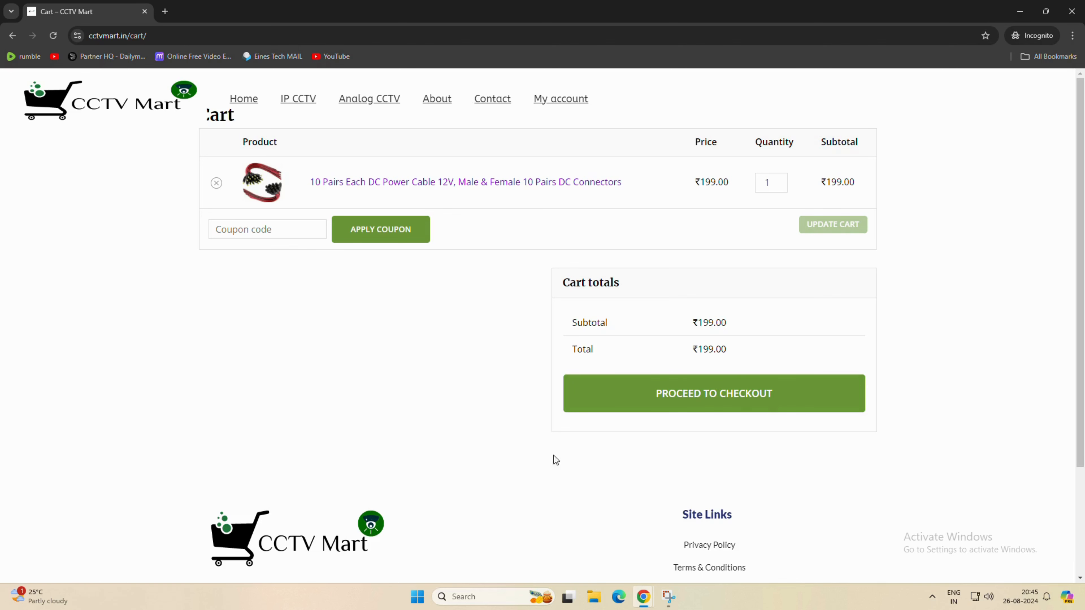
- Reload the cart and raise the cable's quantity to 3
left_click(51, 36)
left_click(781, 180)
left_click(781, 180)
left_click(1019, 13)
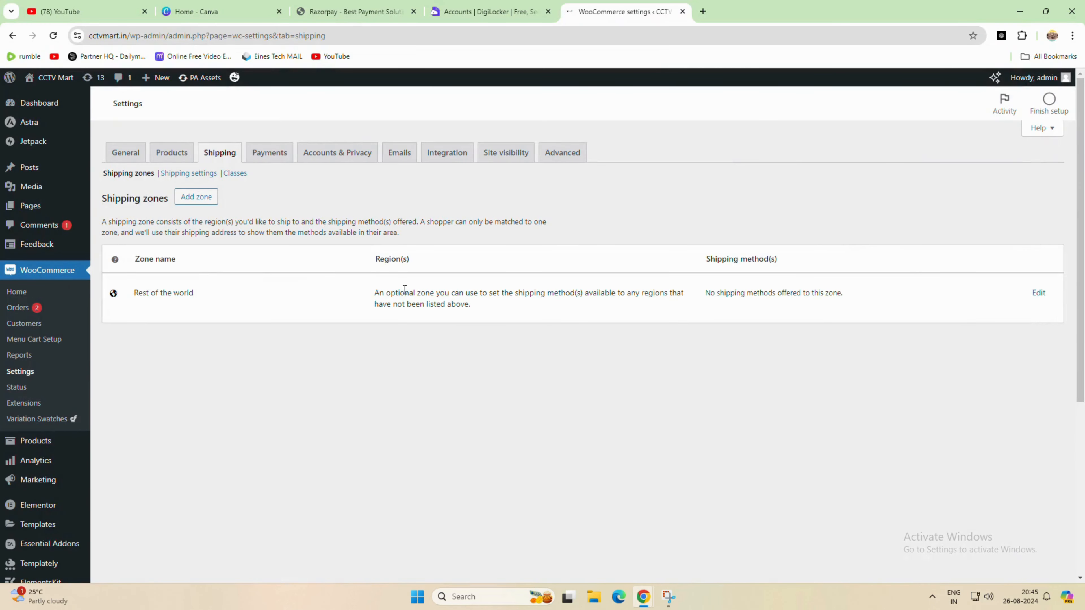
- Add a new shipping zone named INDIA
left_click(214, 197)
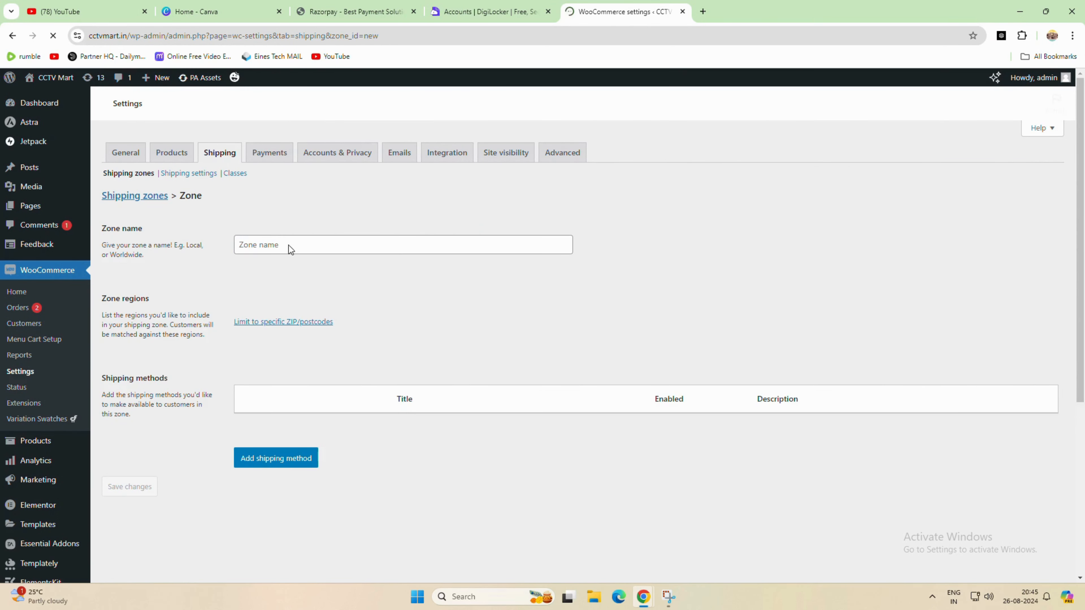
left_click(290, 245)
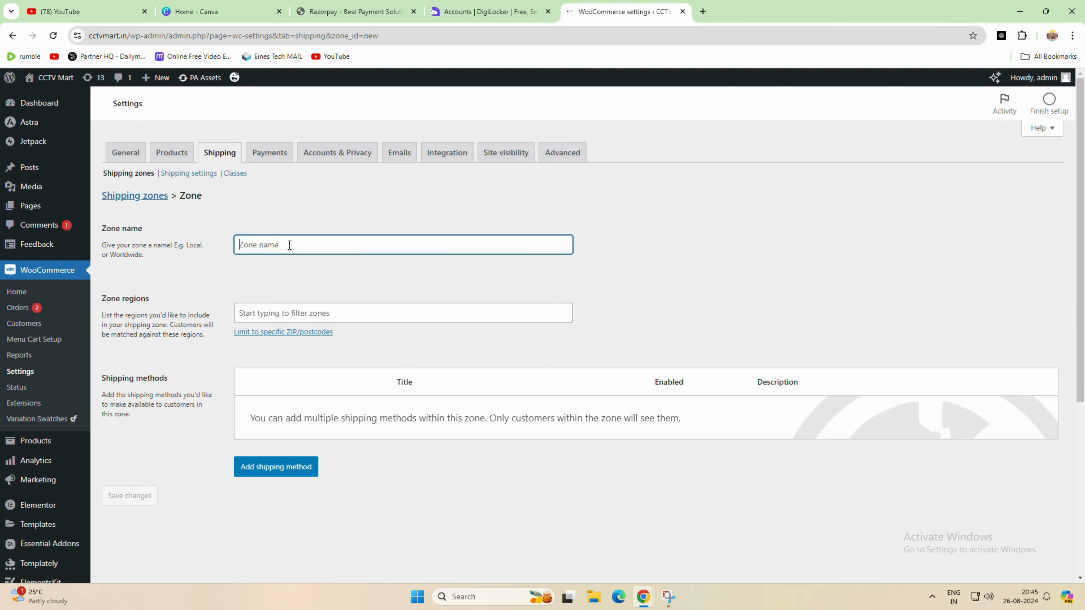
type("indi")
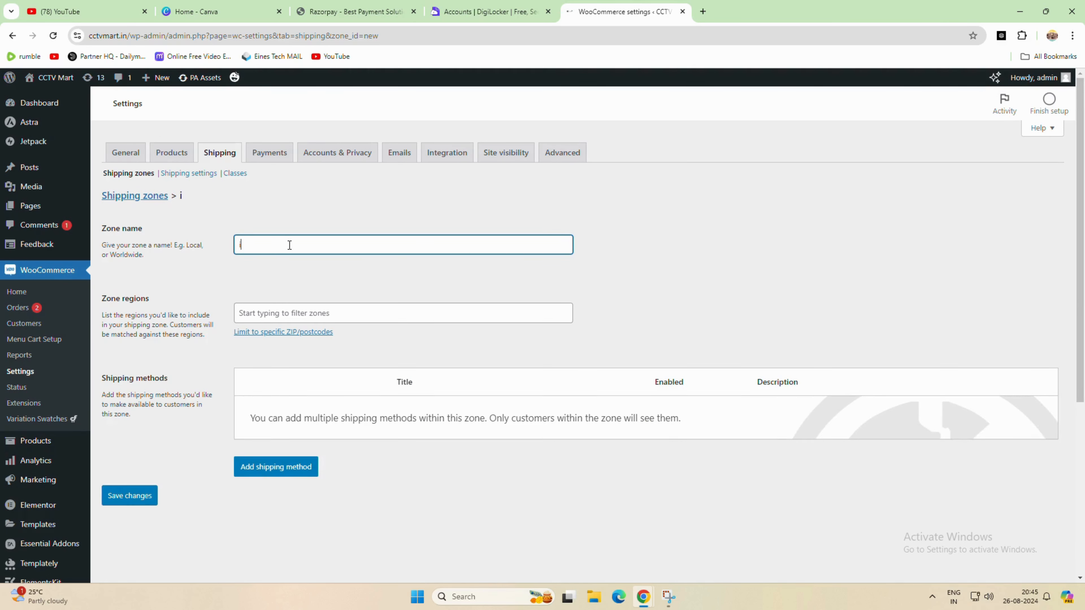
key("BackSpace")
key("BackSpace")
key("BackSpace")
key("BackSpace")
type("INDIA")
- Set the zone's region to India
left_click(282, 314)
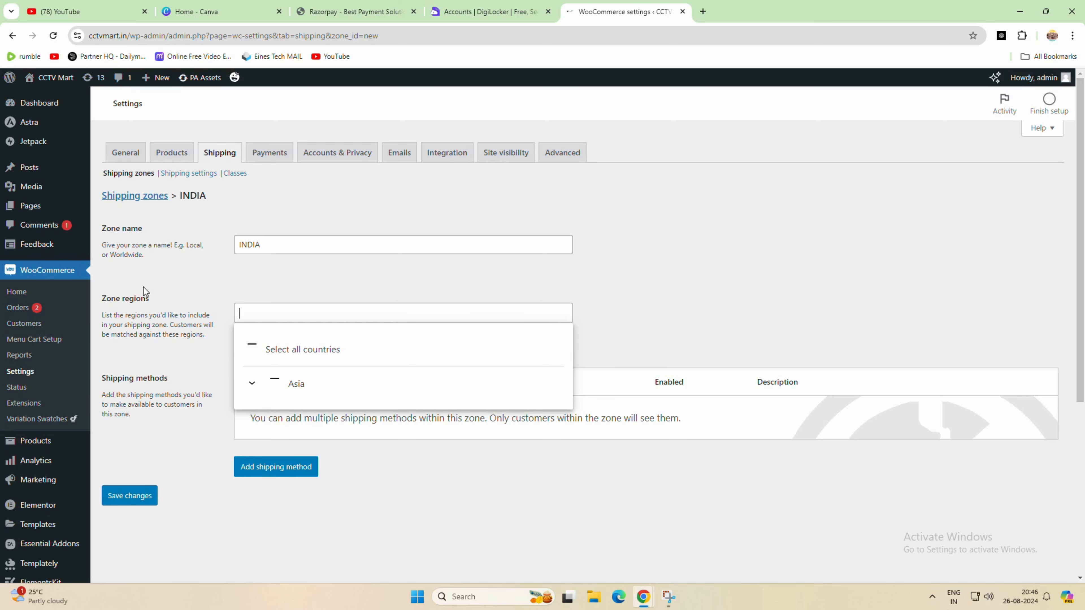
left_click(165, 279)
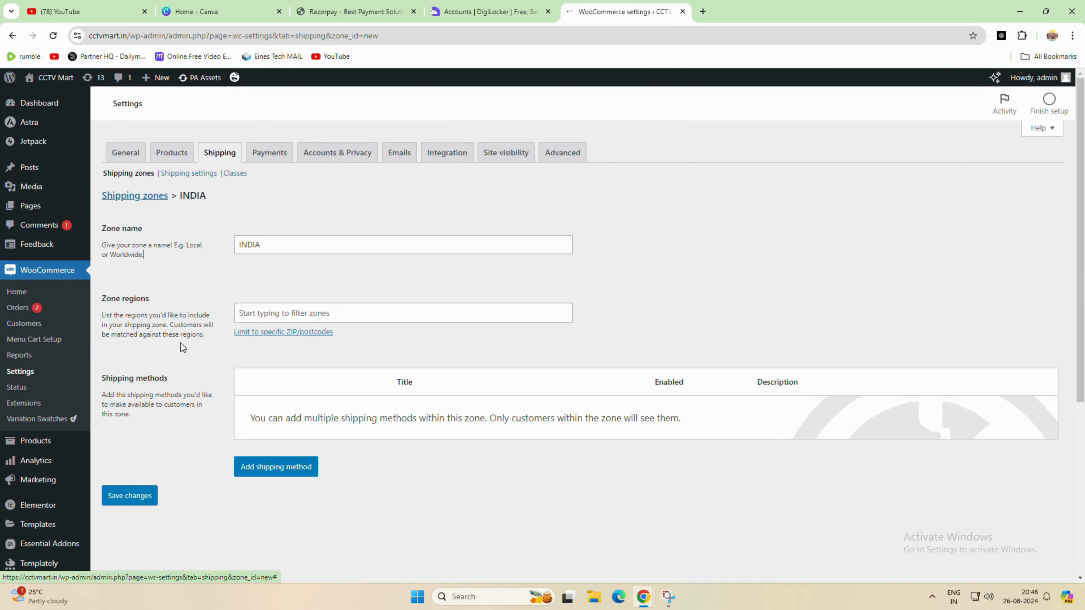
left_click_drag(131, 326, 171, 335)
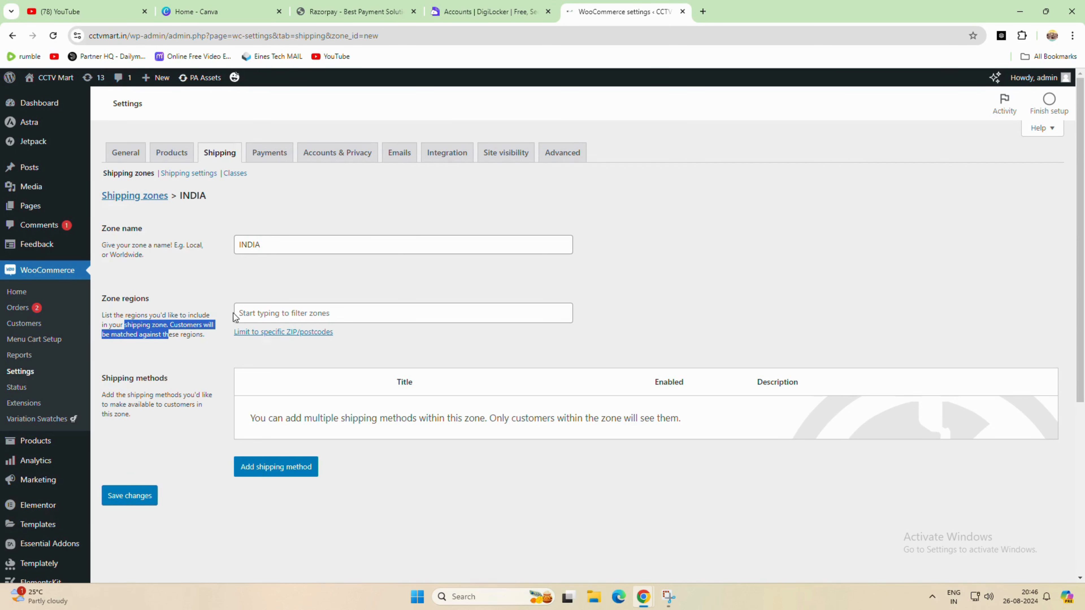
left_click(260, 307)
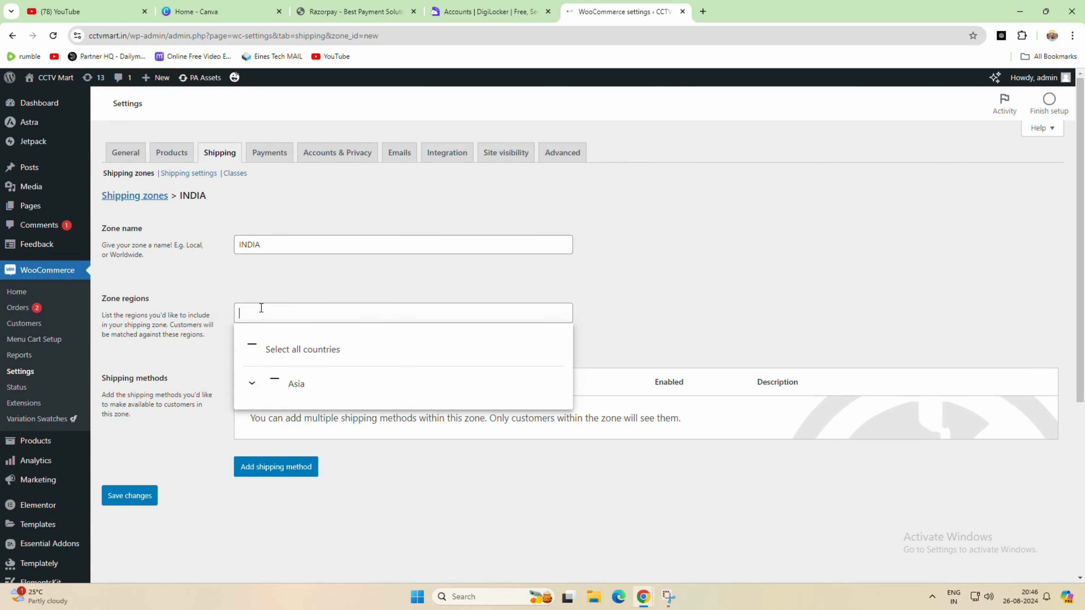
type("indi")
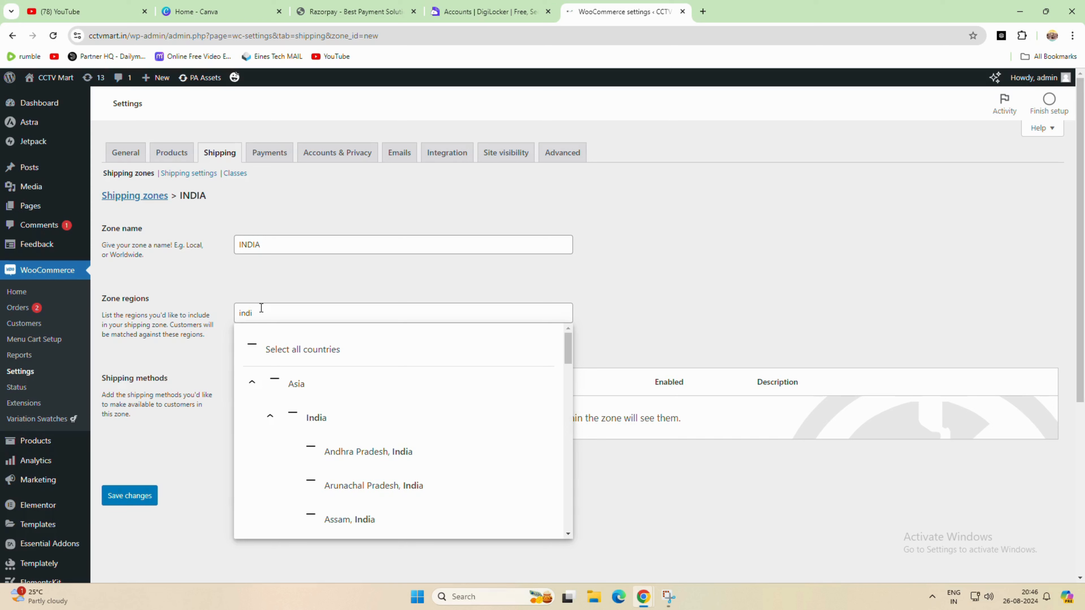
left_click(327, 420)
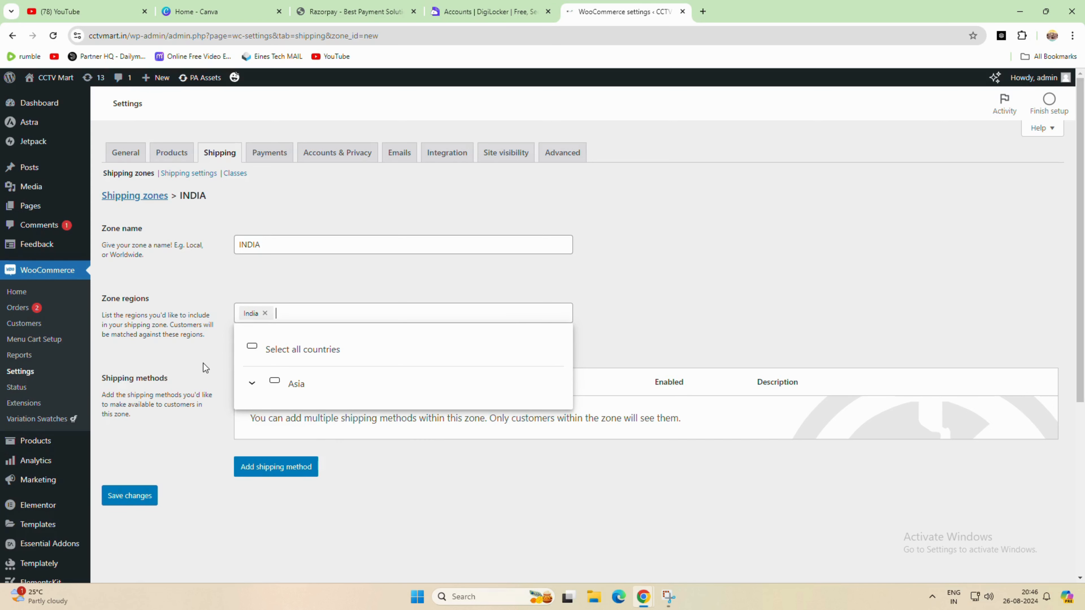
left_click(209, 346)
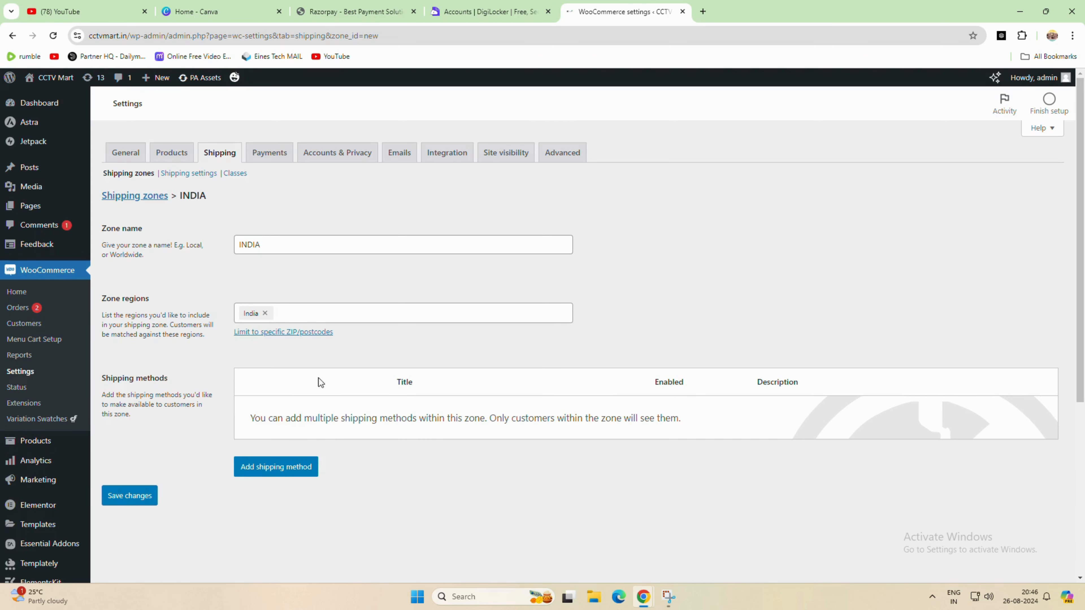
- Add a Free shipping method to the zone requiring a minimum order amount of 999
left_click(281, 469)
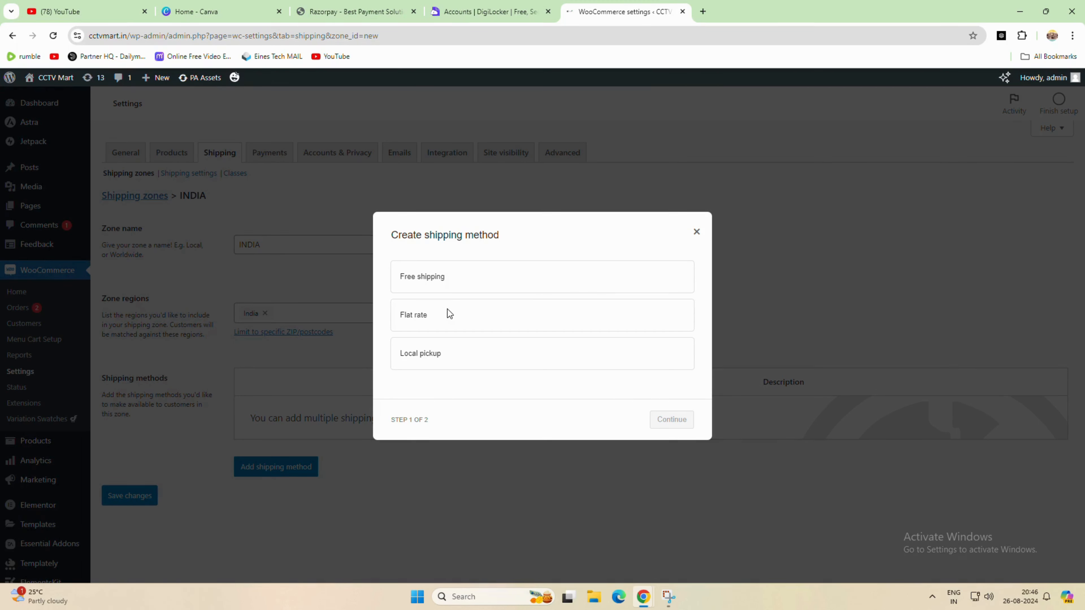
left_click(417, 278)
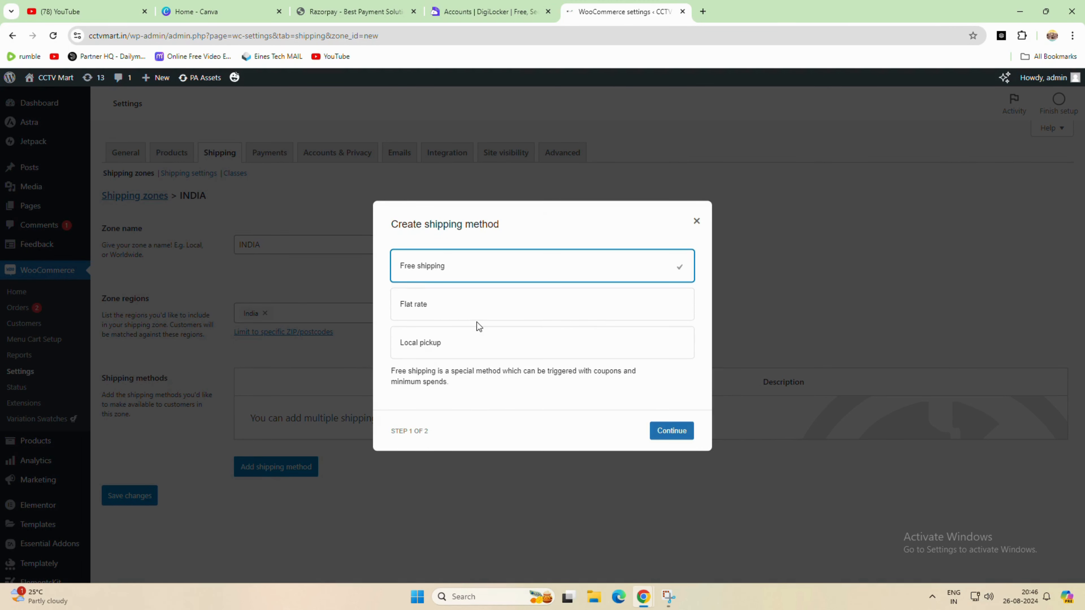
left_click(670, 432)
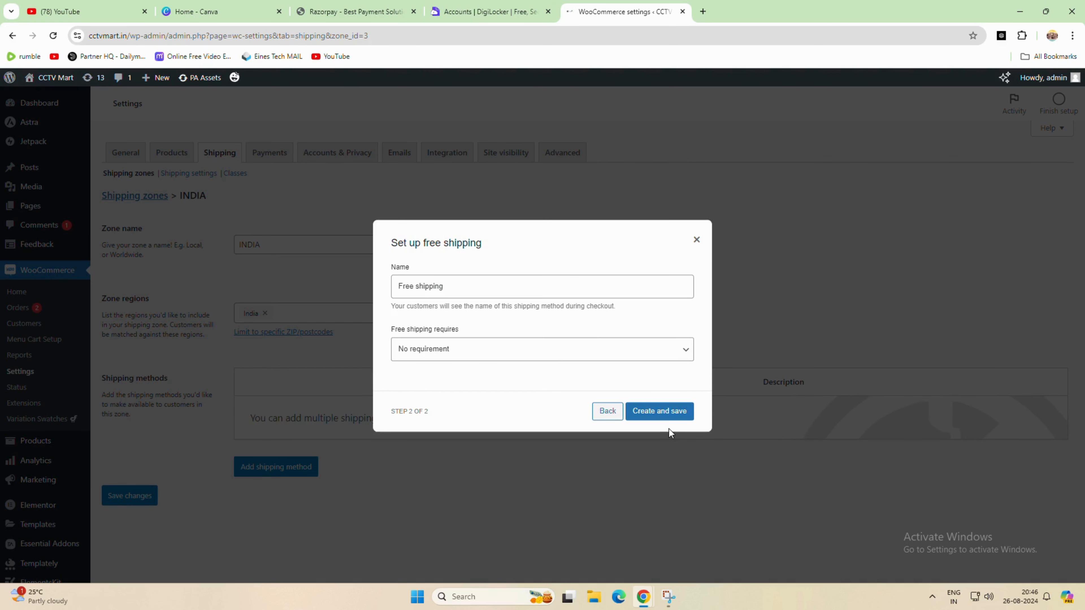
left_click(459, 348)
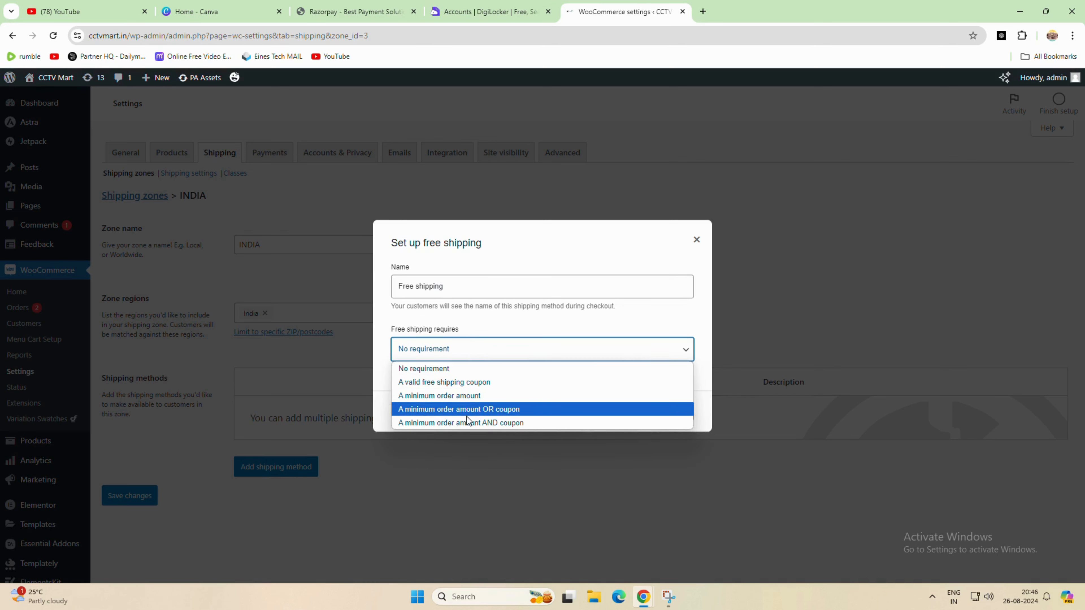
left_click(443, 395)
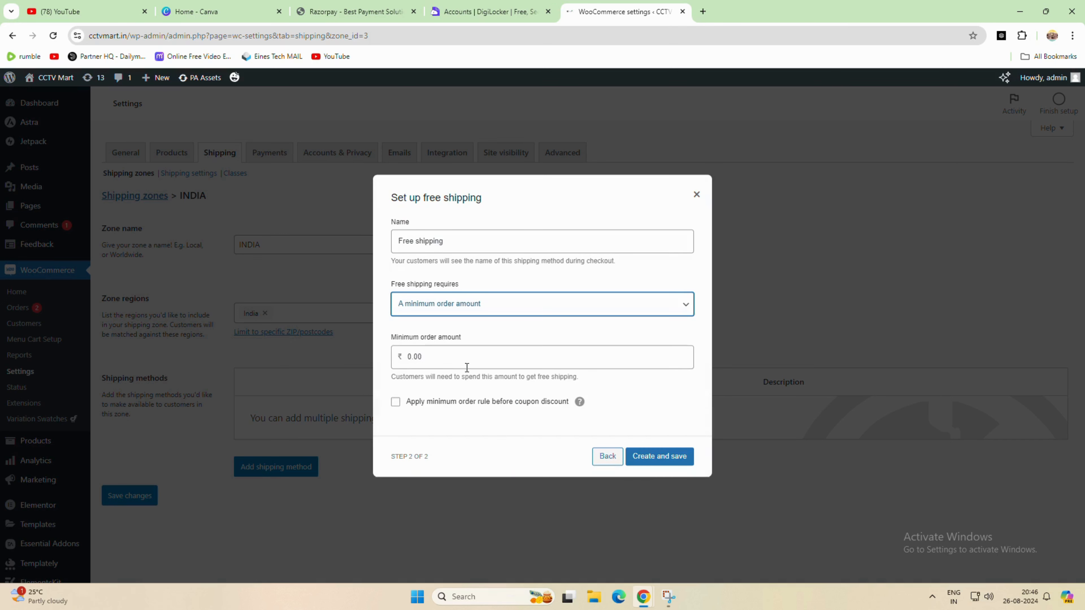
double_click(457, 364)
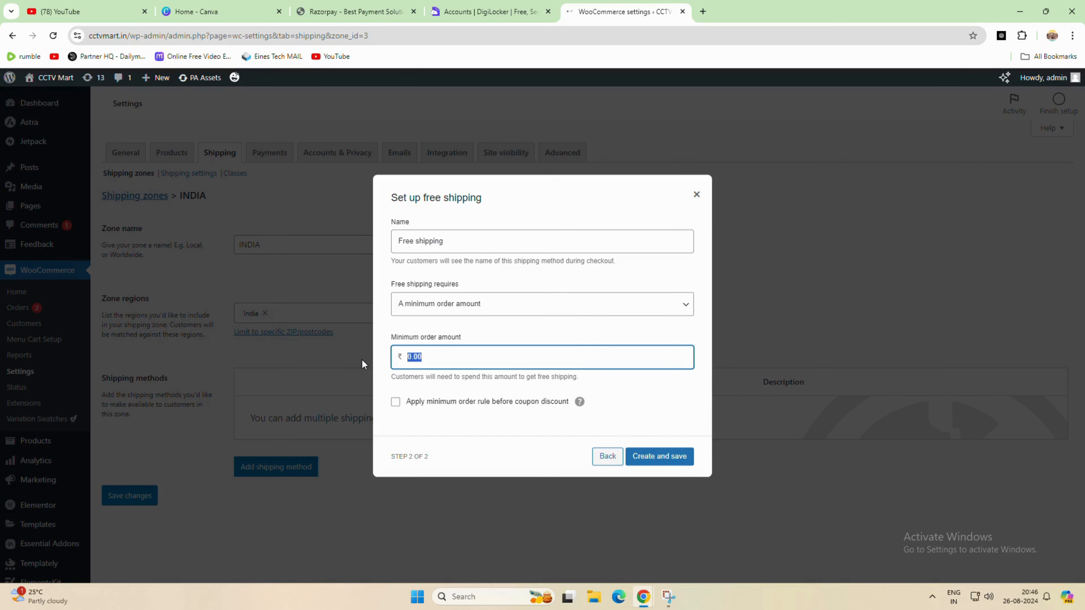
type("999")
left_click(642, 459)
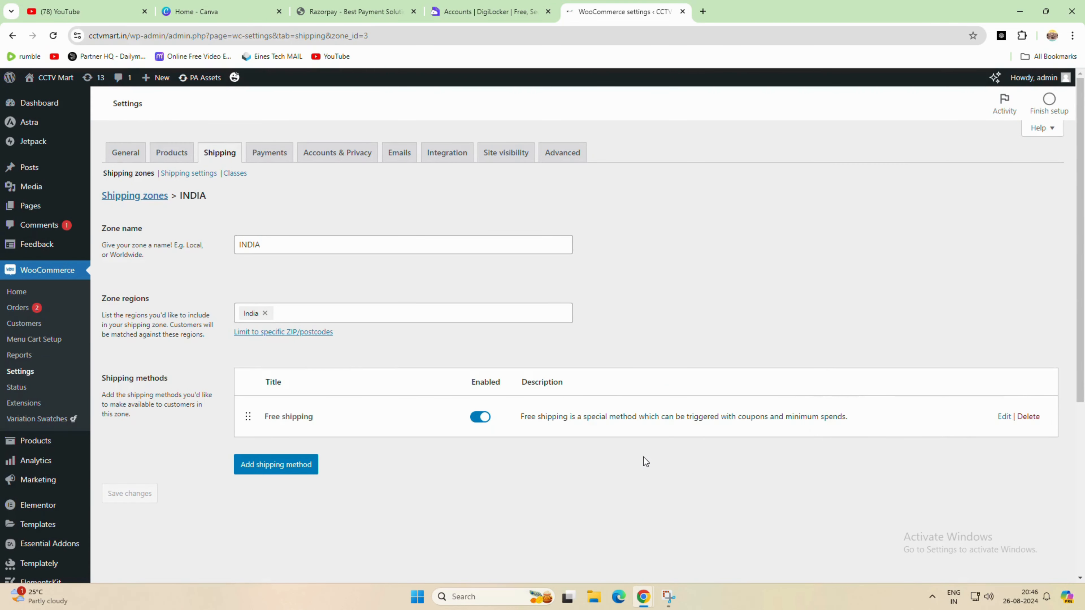
- Open and close the free shipping method's settings to review them
left_click(1004, 417)
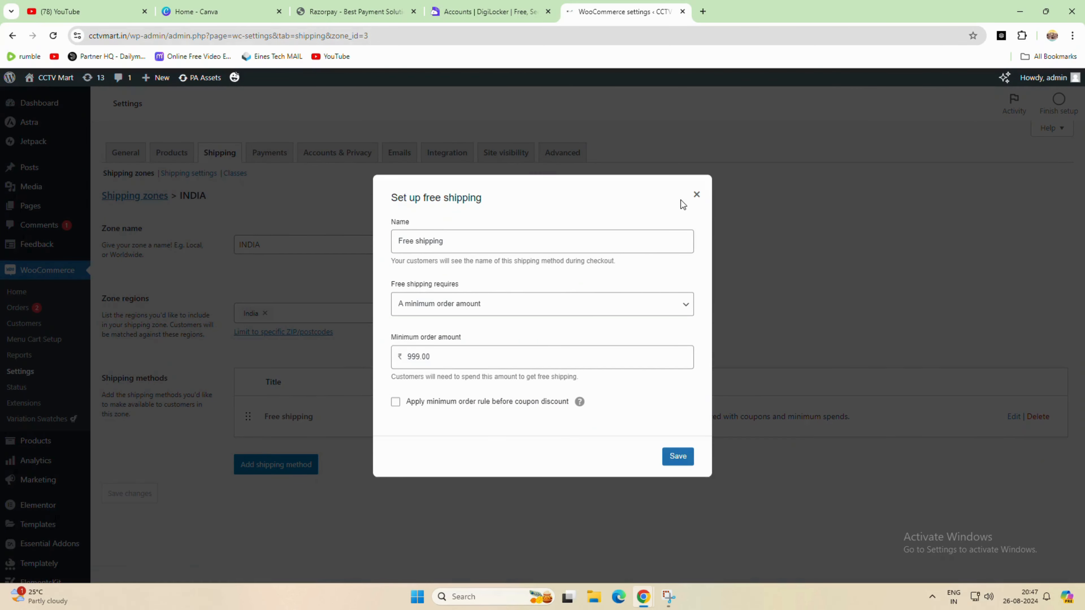
left_click(696, 195)
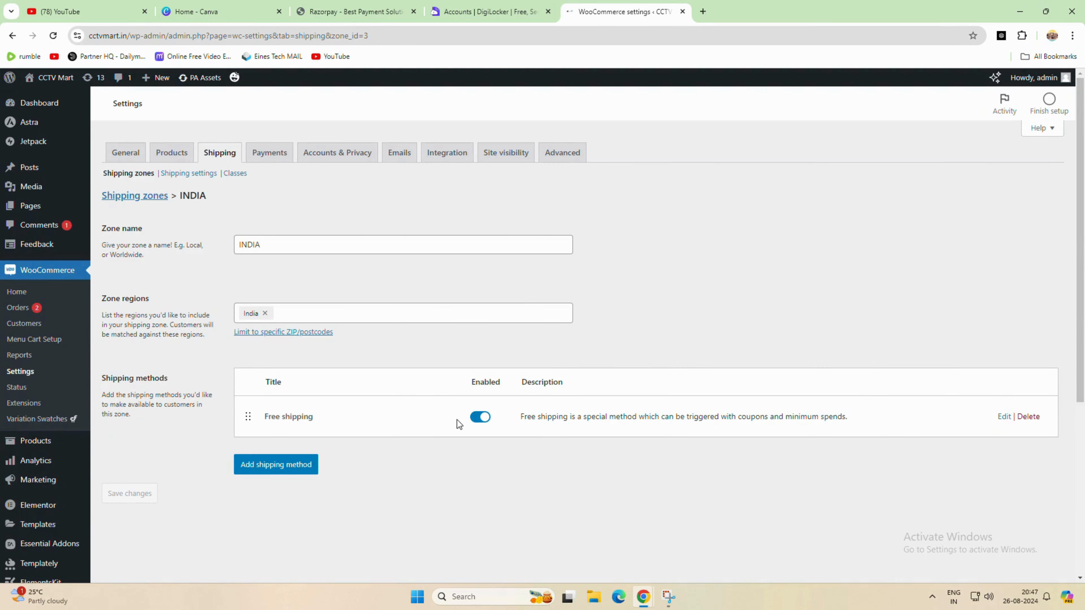
- Switch to the incognito store window and reload the cart to check its shipping options
mouse_move(643, 596)
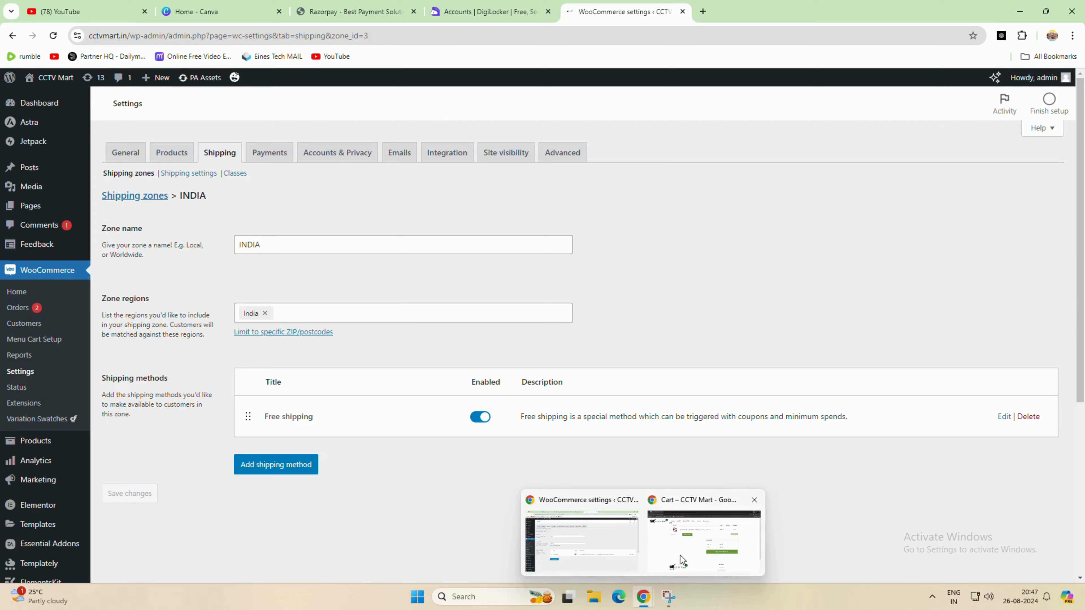
left_click(683, 554)
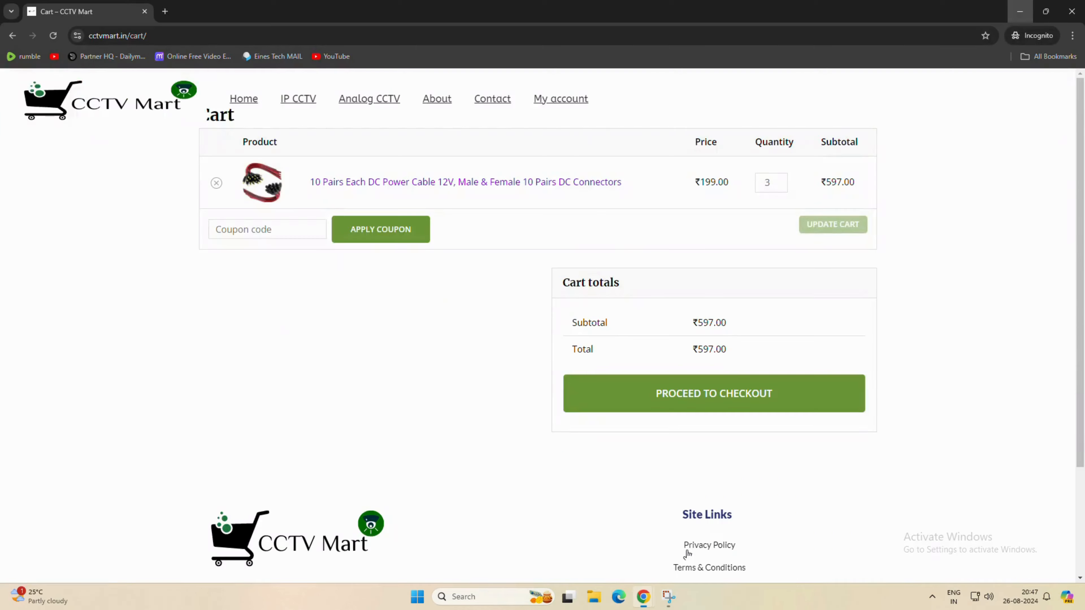
left_click(53, 36)
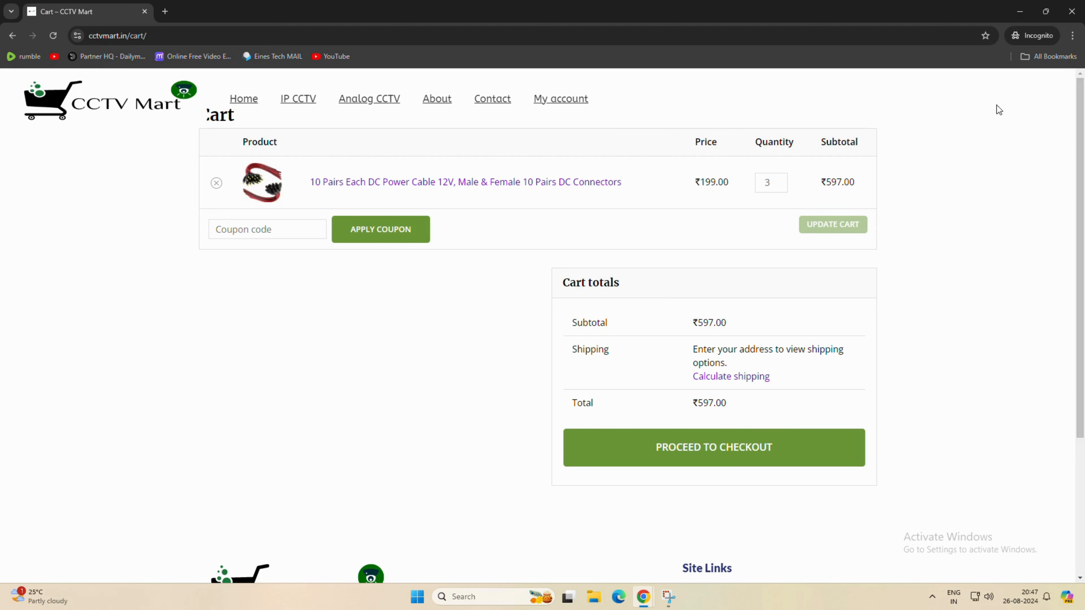
- Return to the India shipping zone and open then close the free shipping method's settings
left_click(1020, 11)
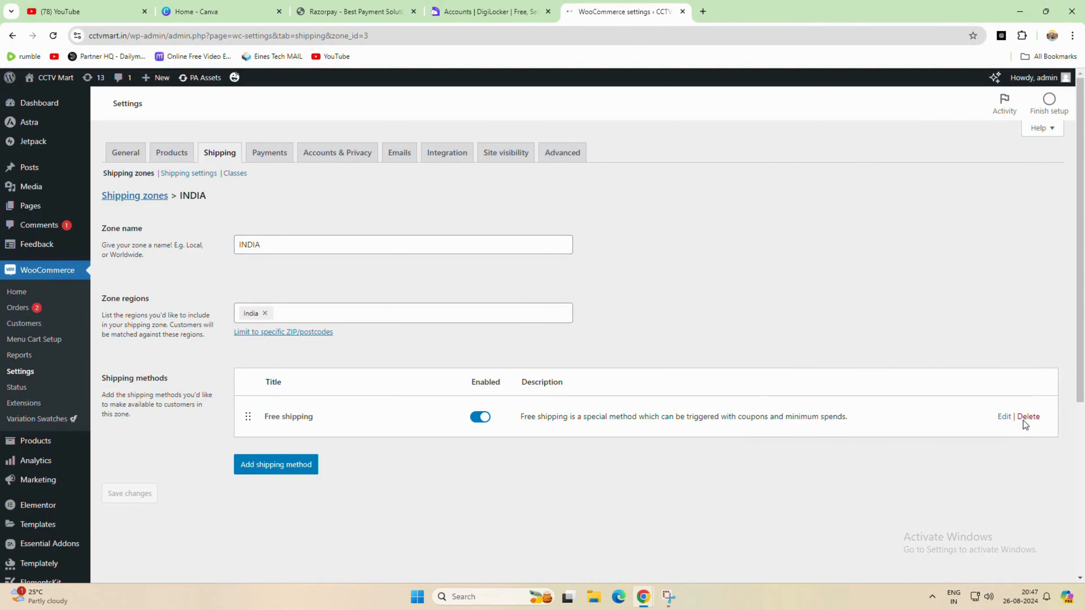
left_click(1004, 417)
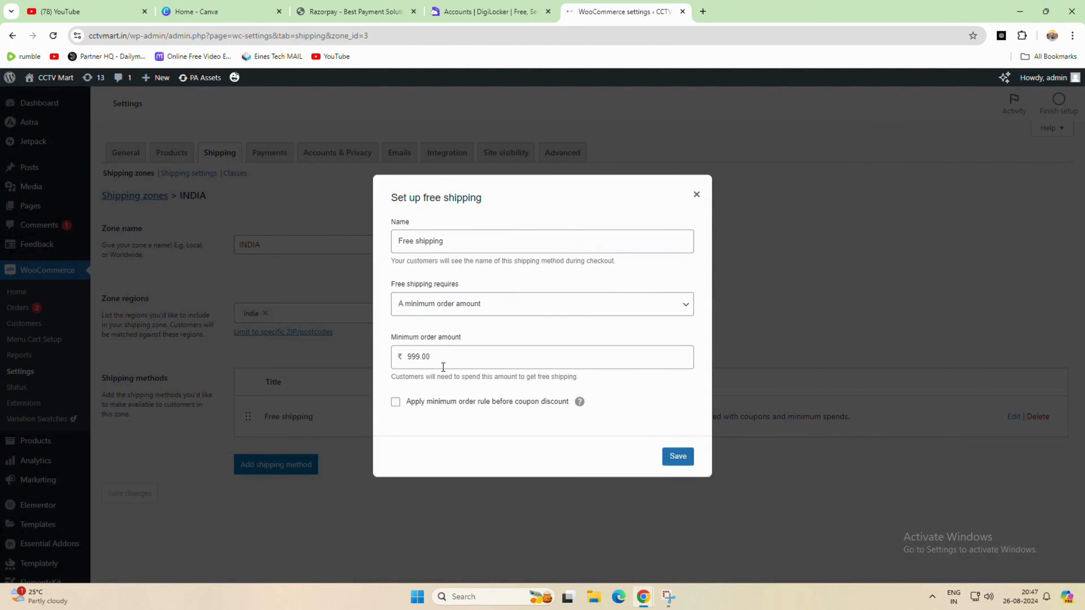
left_click(699, 195)
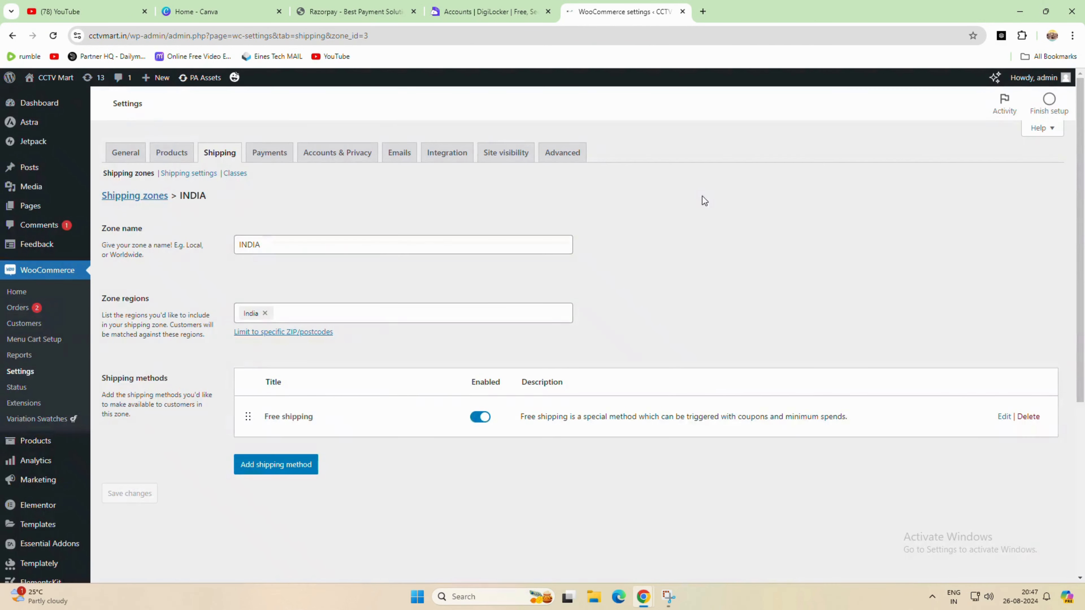
- Switch to the store's cart and raise the cable quantity to 6, updating the cart each time
mouse_move(644, 595)
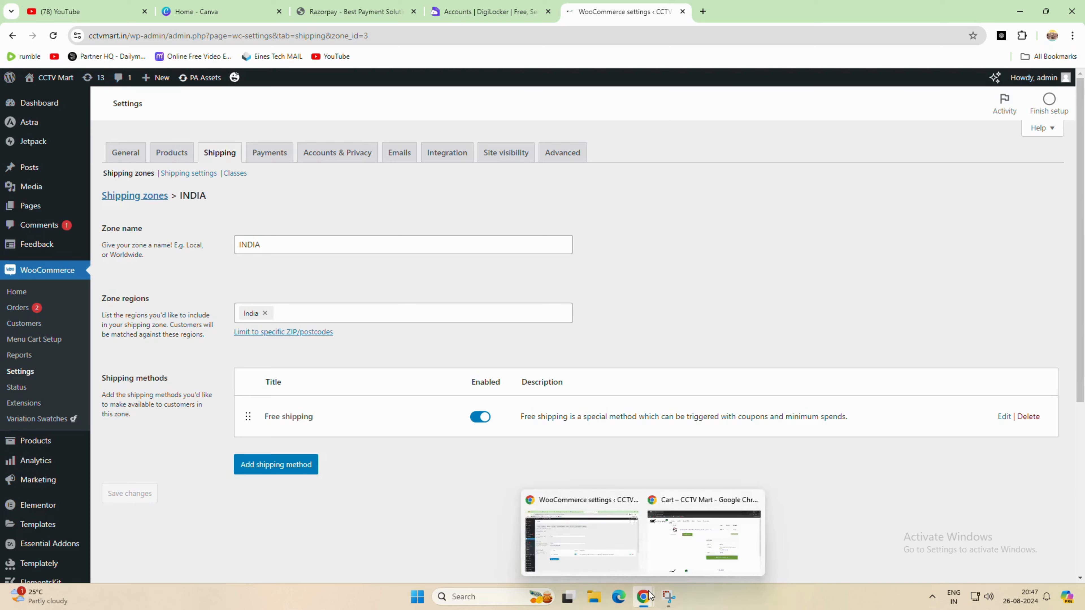
left_click(702, 544)
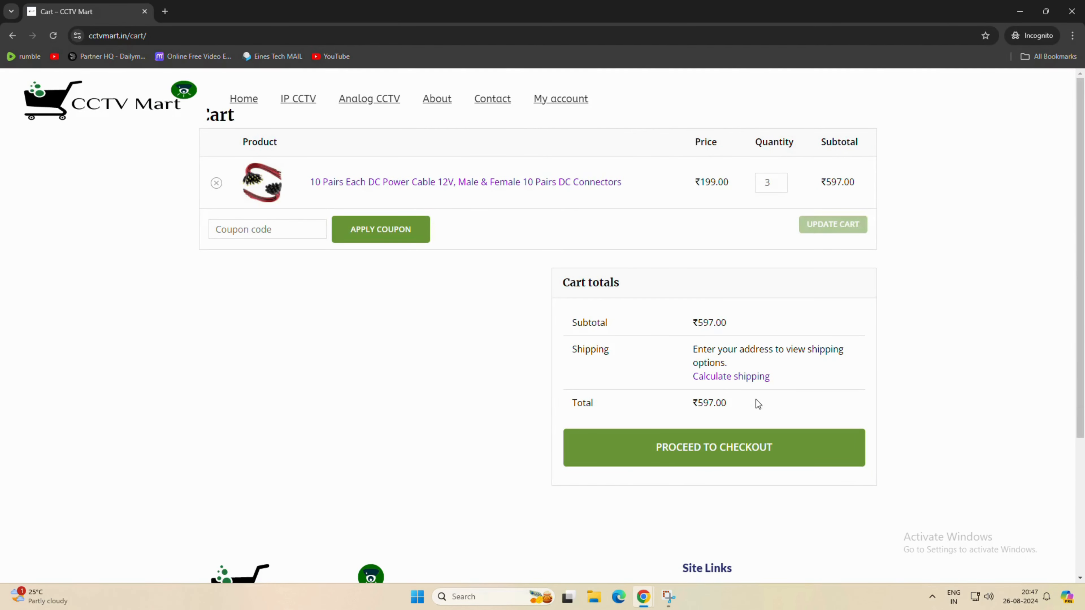
left_click(780, 180)
left_click(781, 180)
left_click(822, 229)
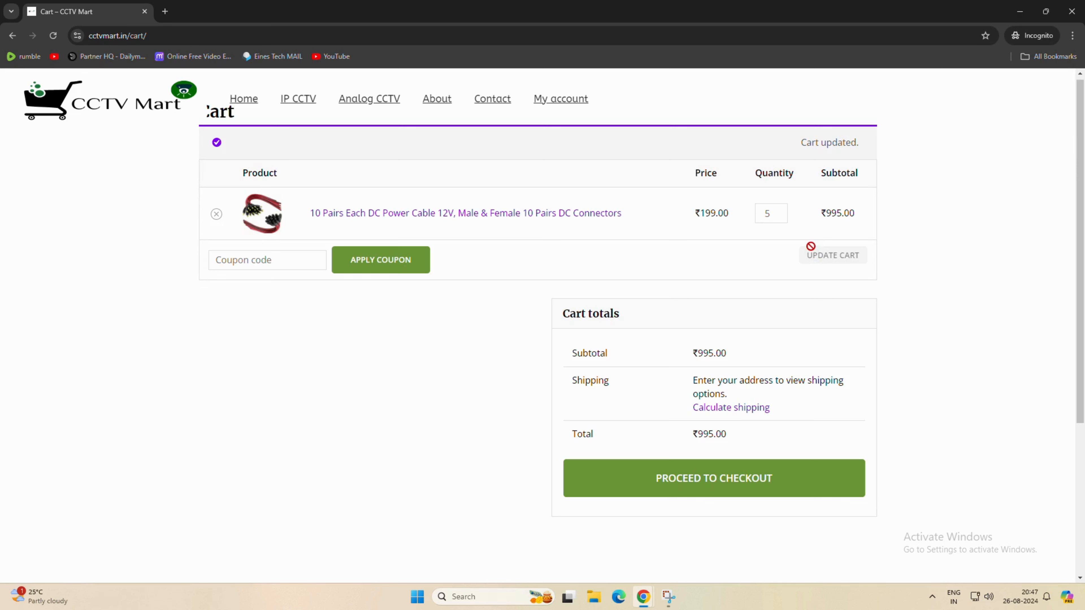
left_click(781, 211)
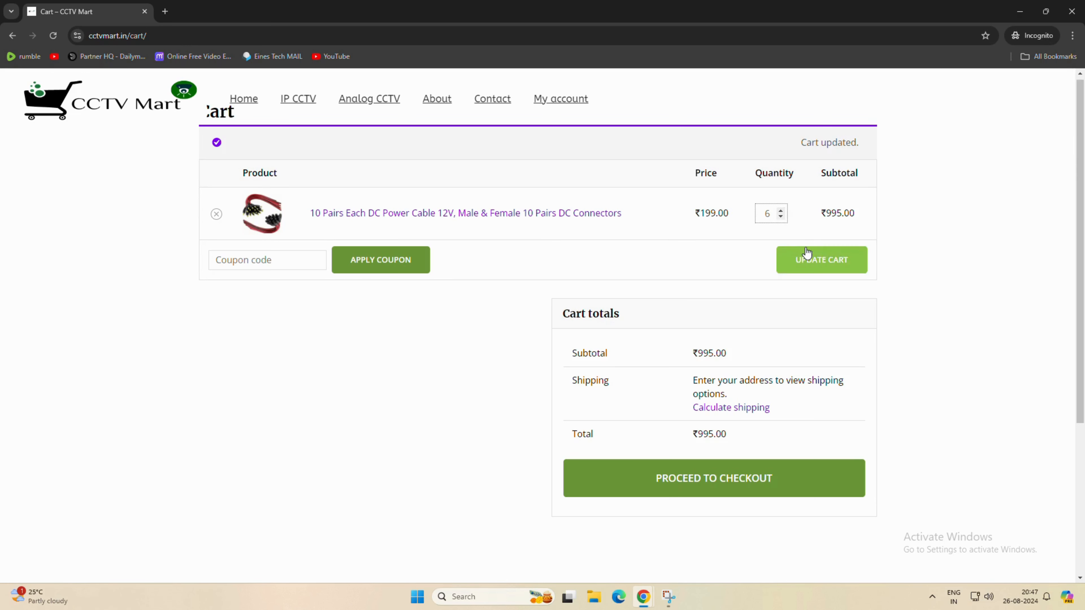
left_click(814, 259)
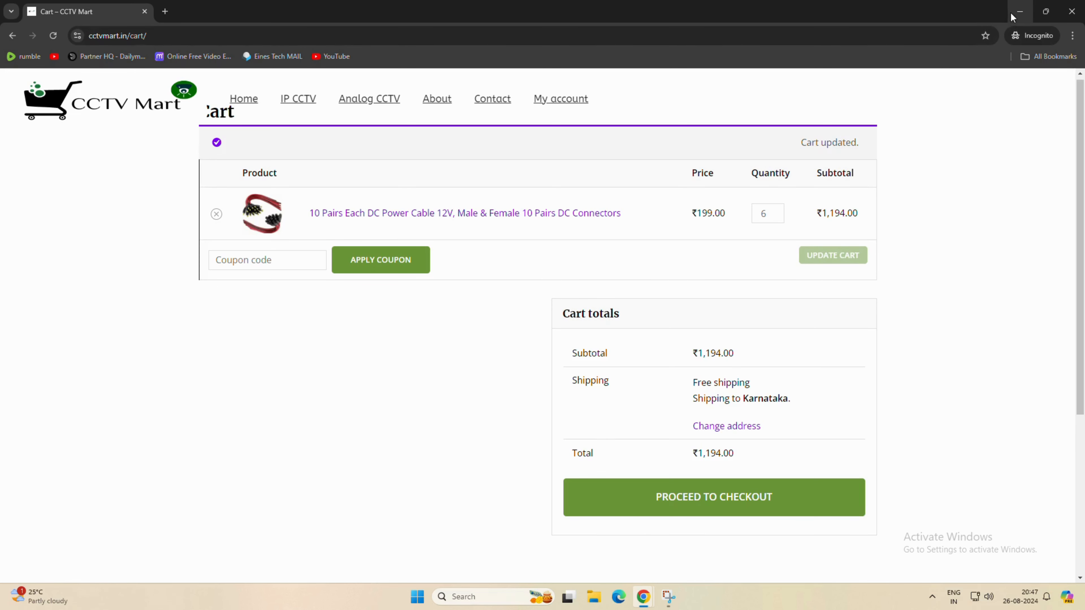
- Back in the zone, add a Flat rate shipping method with tax status None and cost 75
left_click(1019, 11)
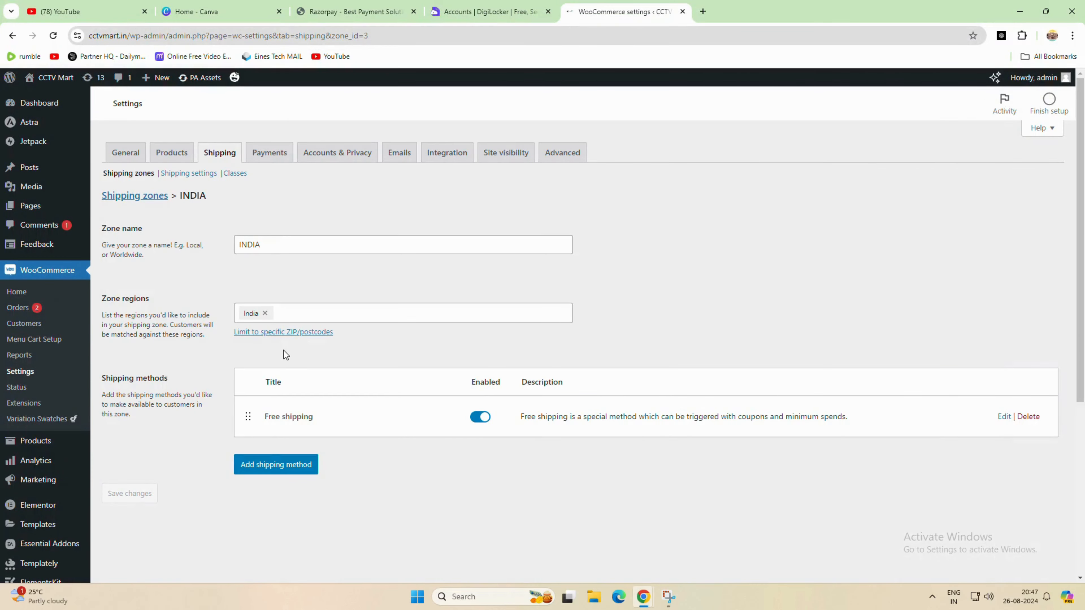
left_click(267, 471)
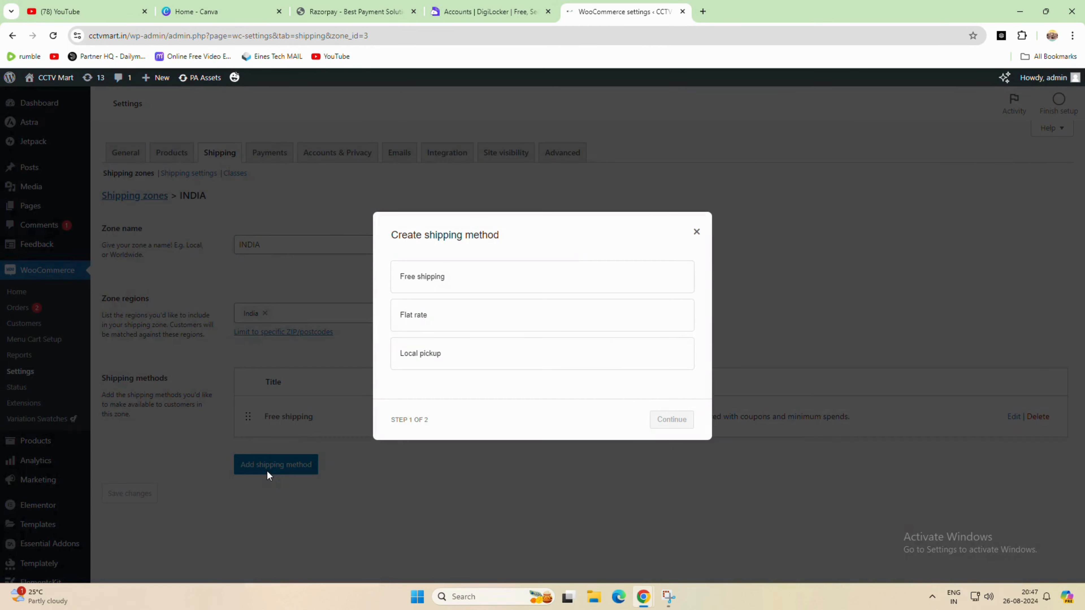
left_click(421, 317)
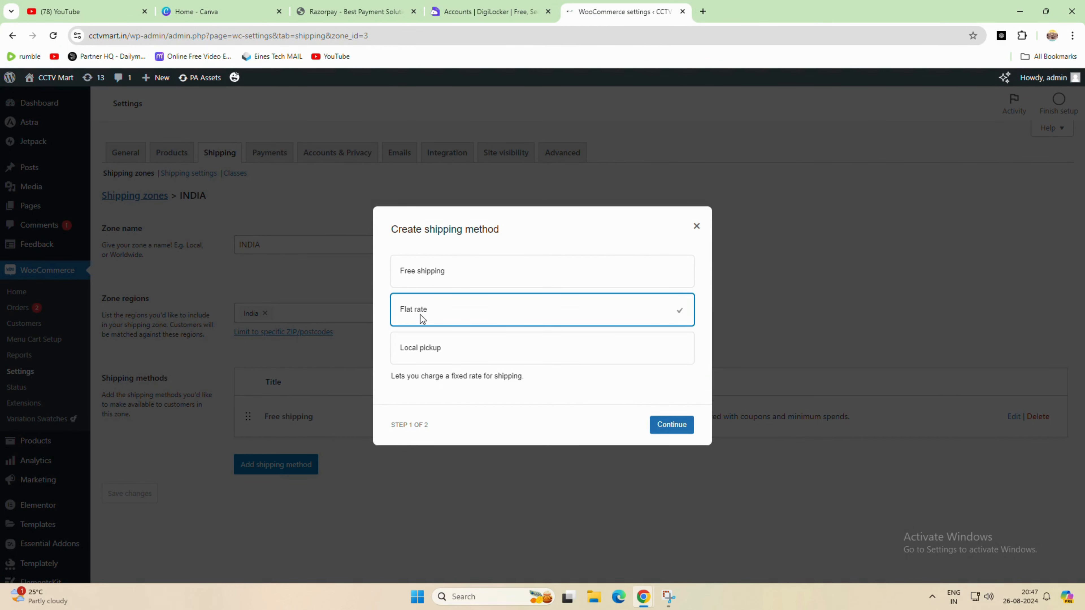
left_click(682, 429)
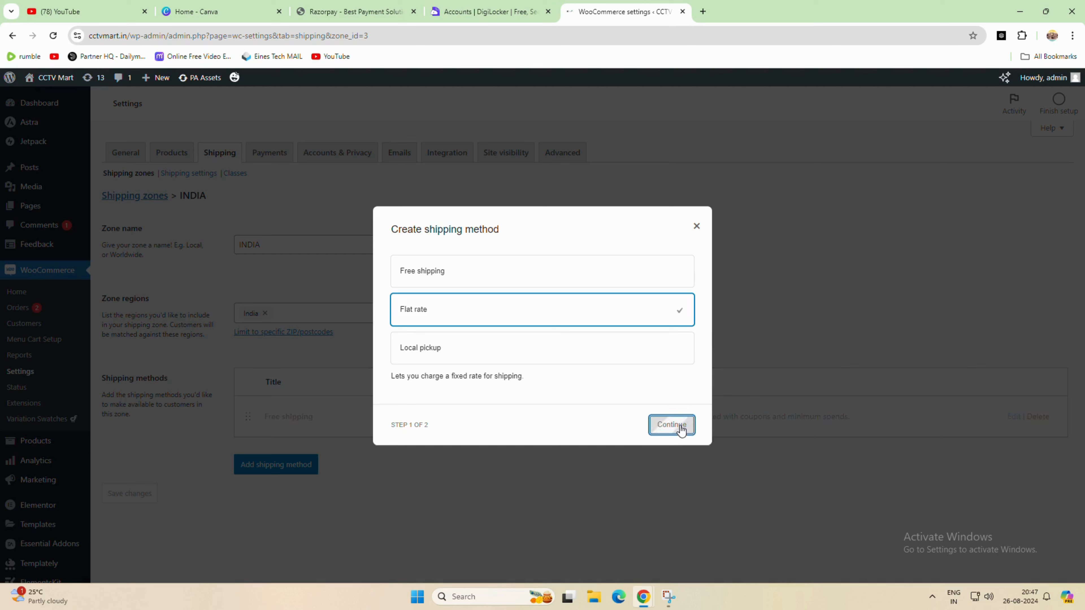
left_click(436, 324)
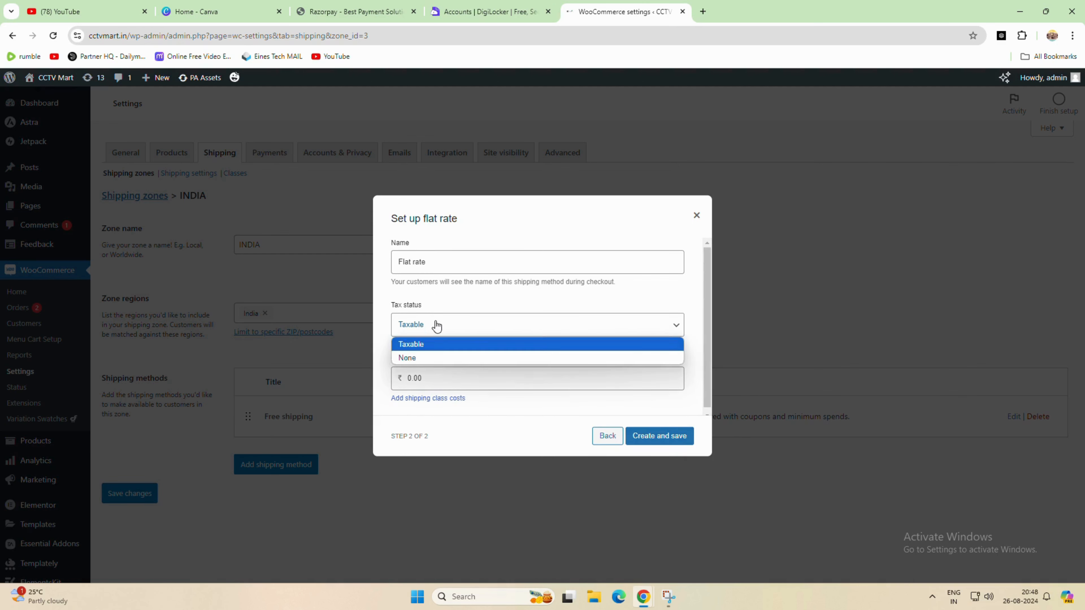
left_click(423, 360)
double_click(457, 381)
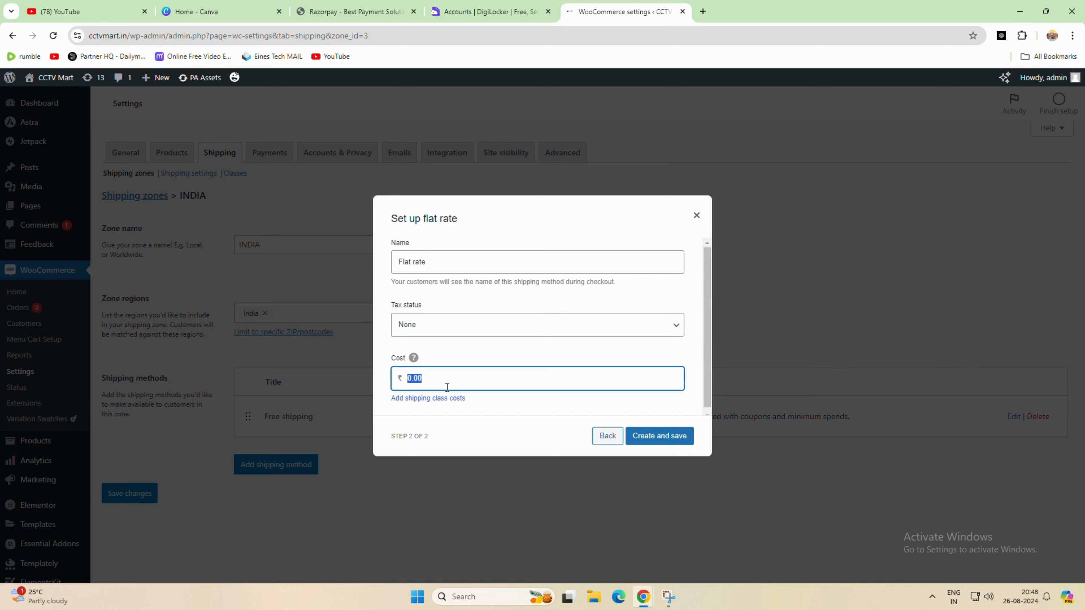
type("75")
left_click(667, 445)
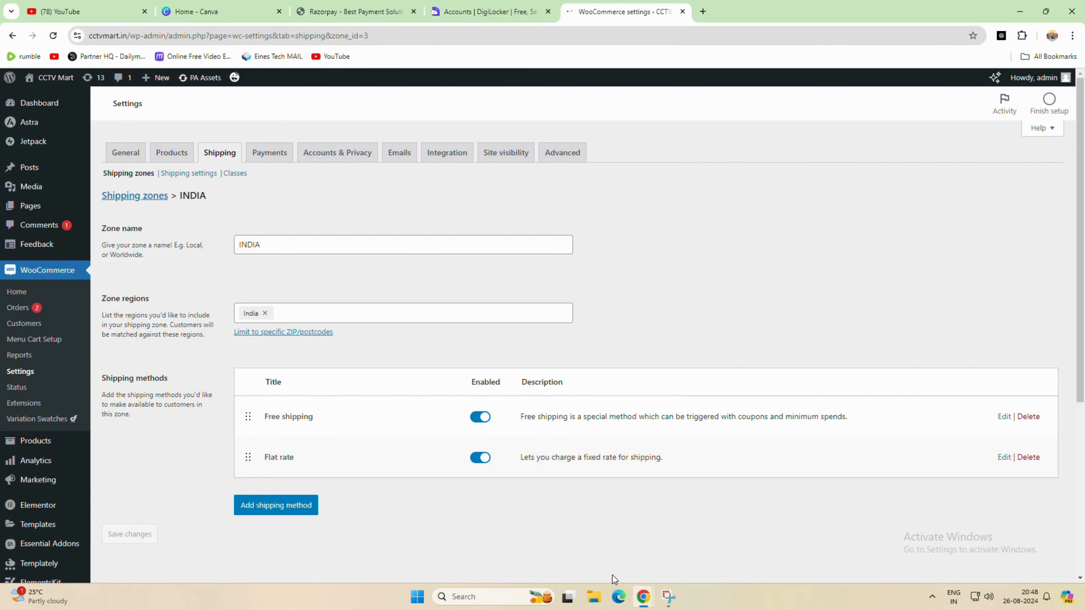
- Switch to the store's cart and lower the cable quantity to 2, then update the cart
mouse_move(641, 601)
left_click(669, 548)
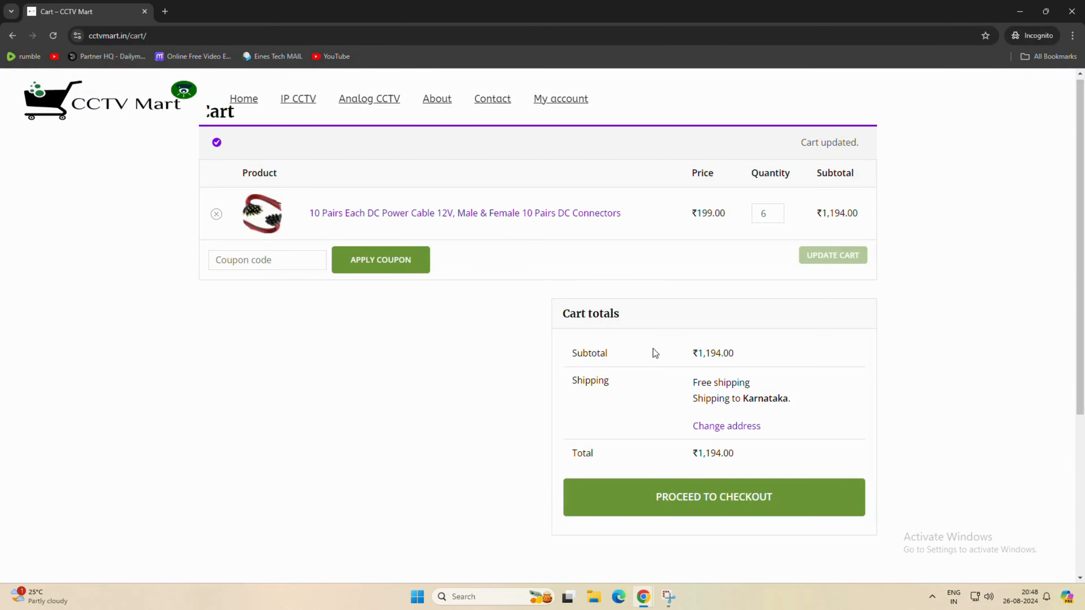
left_click(777, 217)
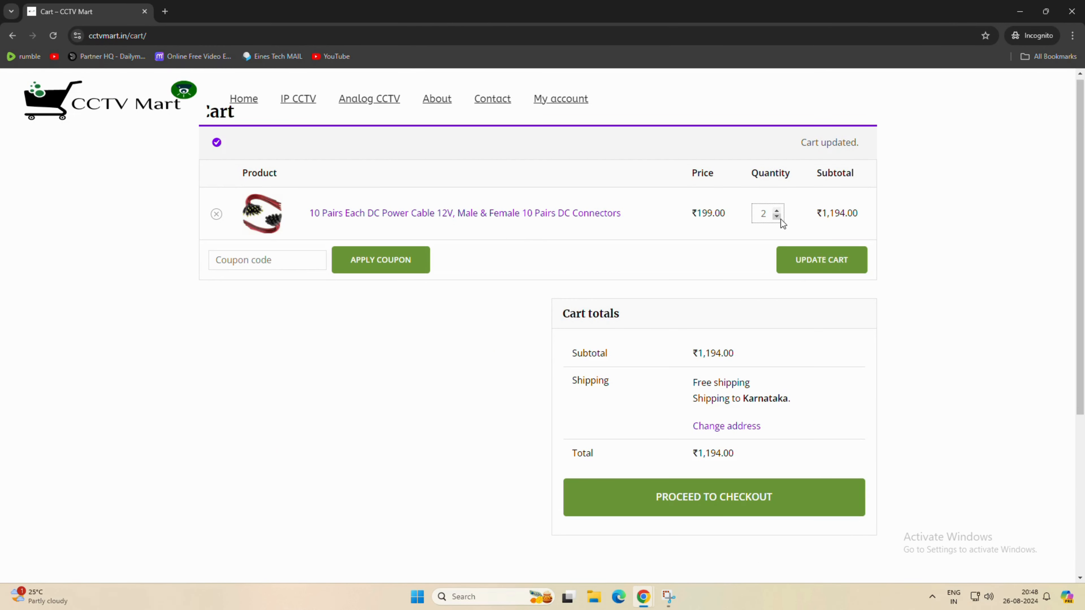
left_click(810, 260)
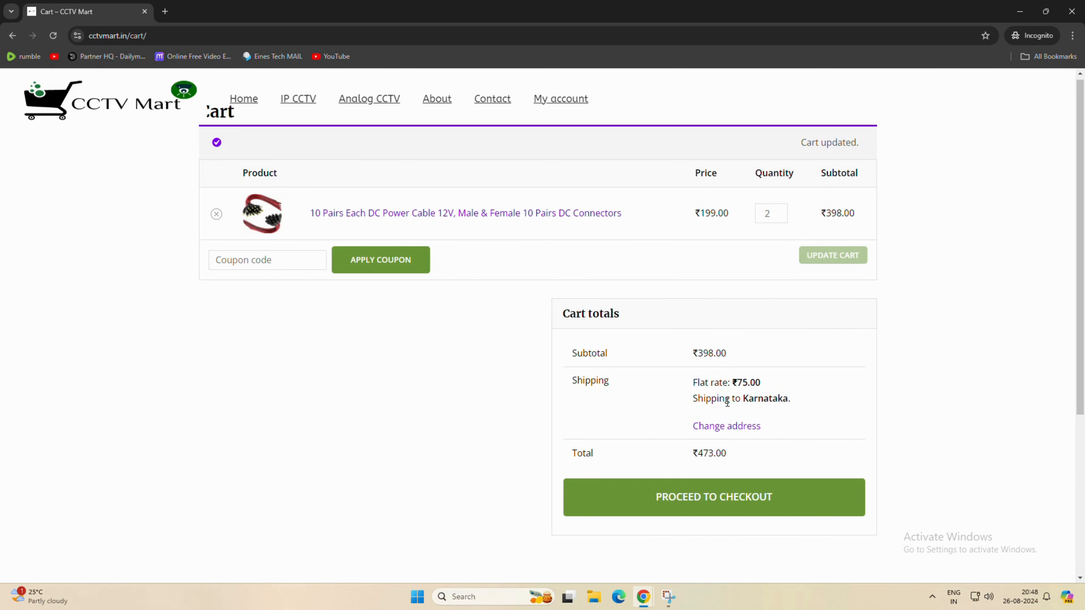
- Highlight the cart's flat rate shipping charge, proceed to checkout to review the order, and return to the admin
left_click_drag(737, 383, 765, 384)
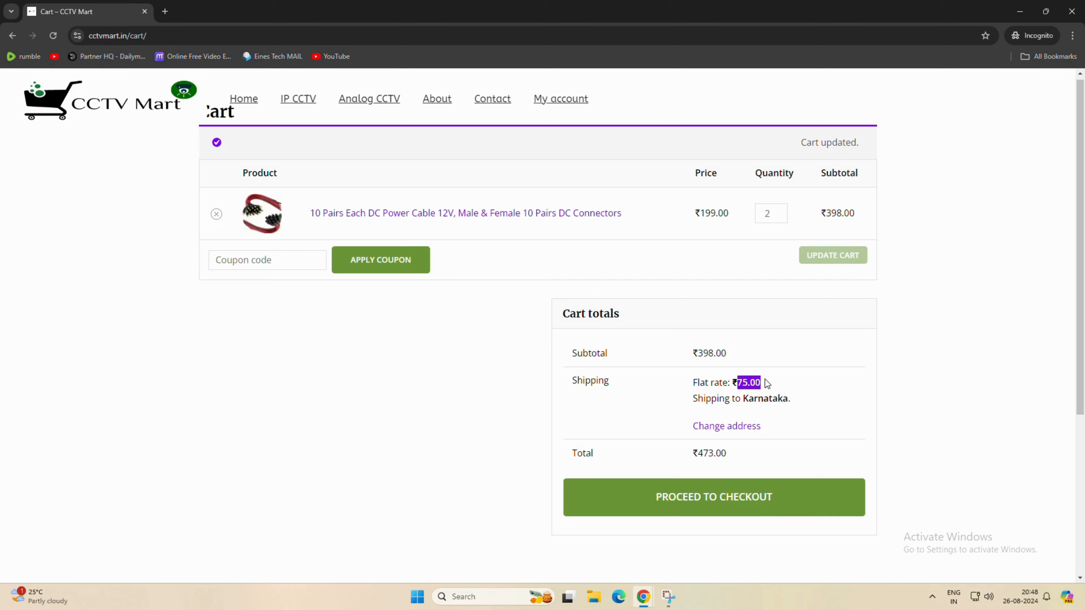
left_click(753, 514)
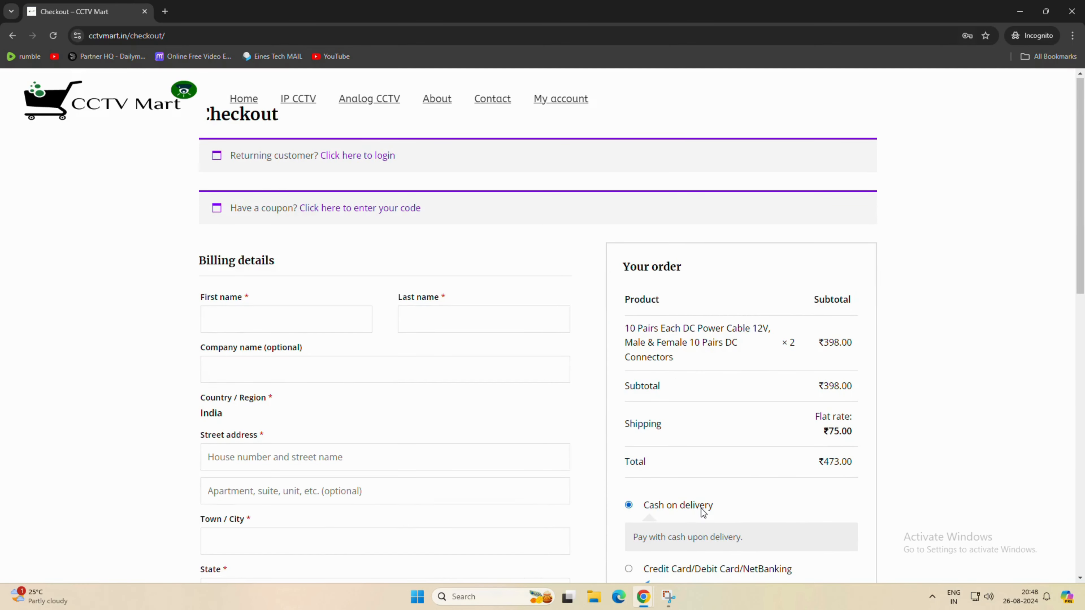
scroll(702, 511, "down", 4)
scroll(744, 509, "up", 4)
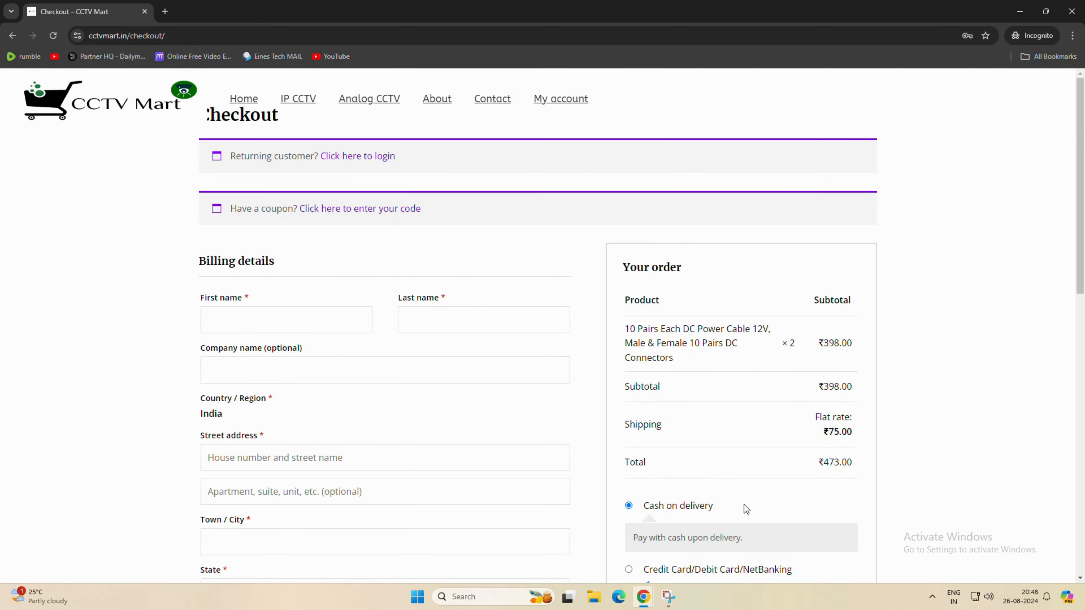
left_click(1020, 17)
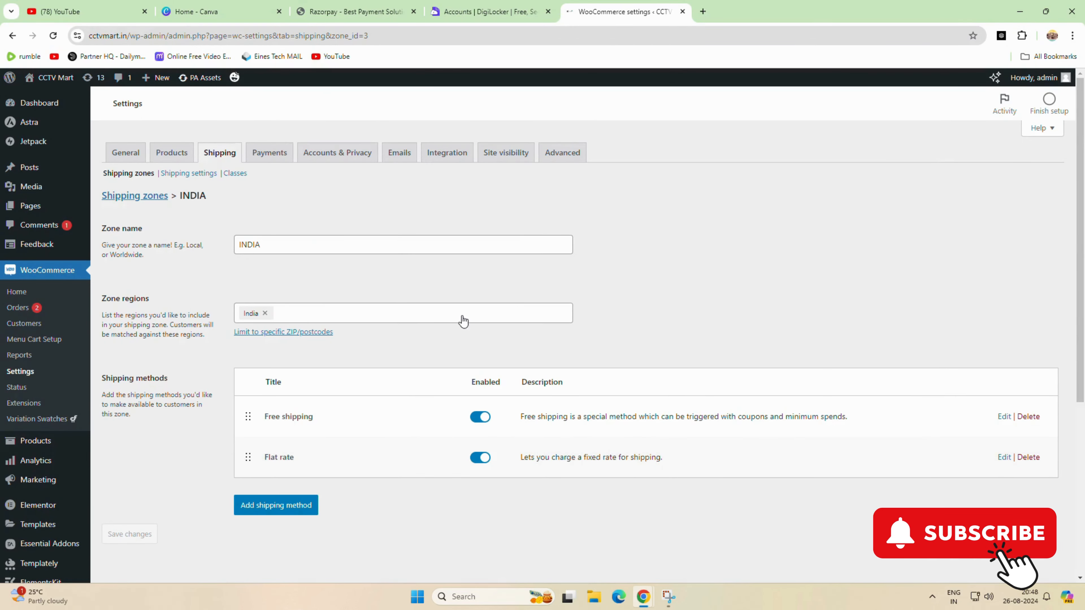